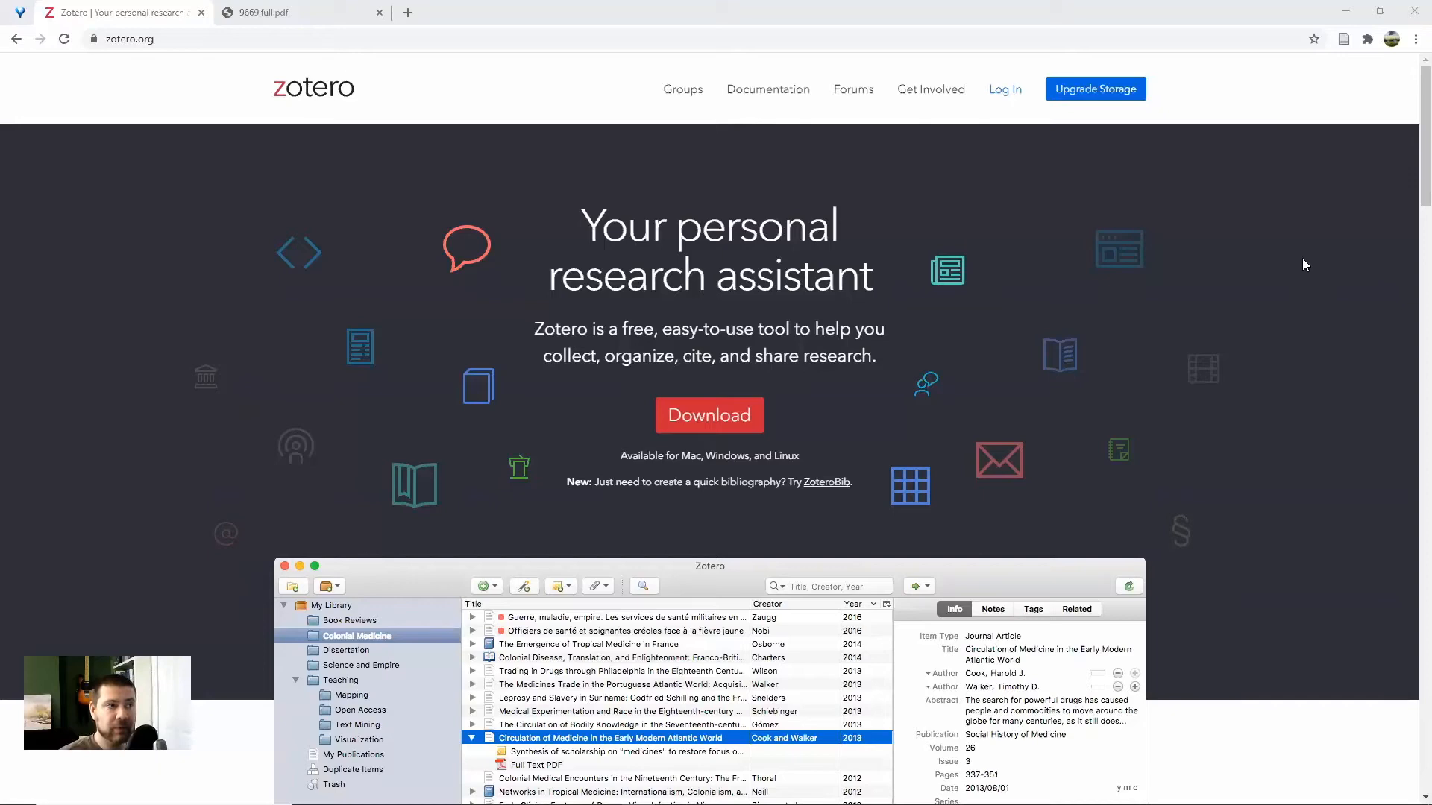
Step: Show the 9669.full.pdf article and examine the author-year citations in the text of its Introduction
click(254, 14)
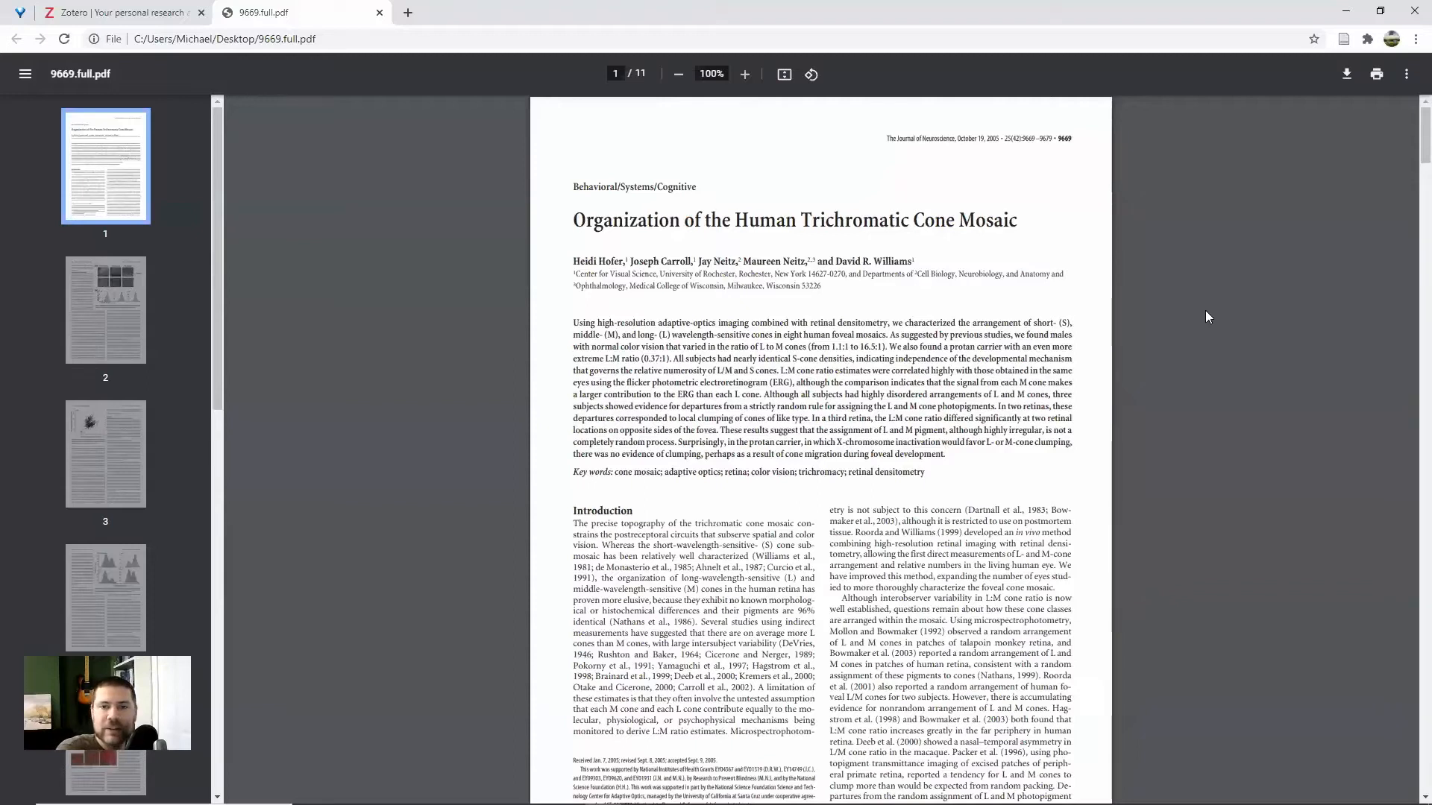
scroll(1198, 313, down, 3)
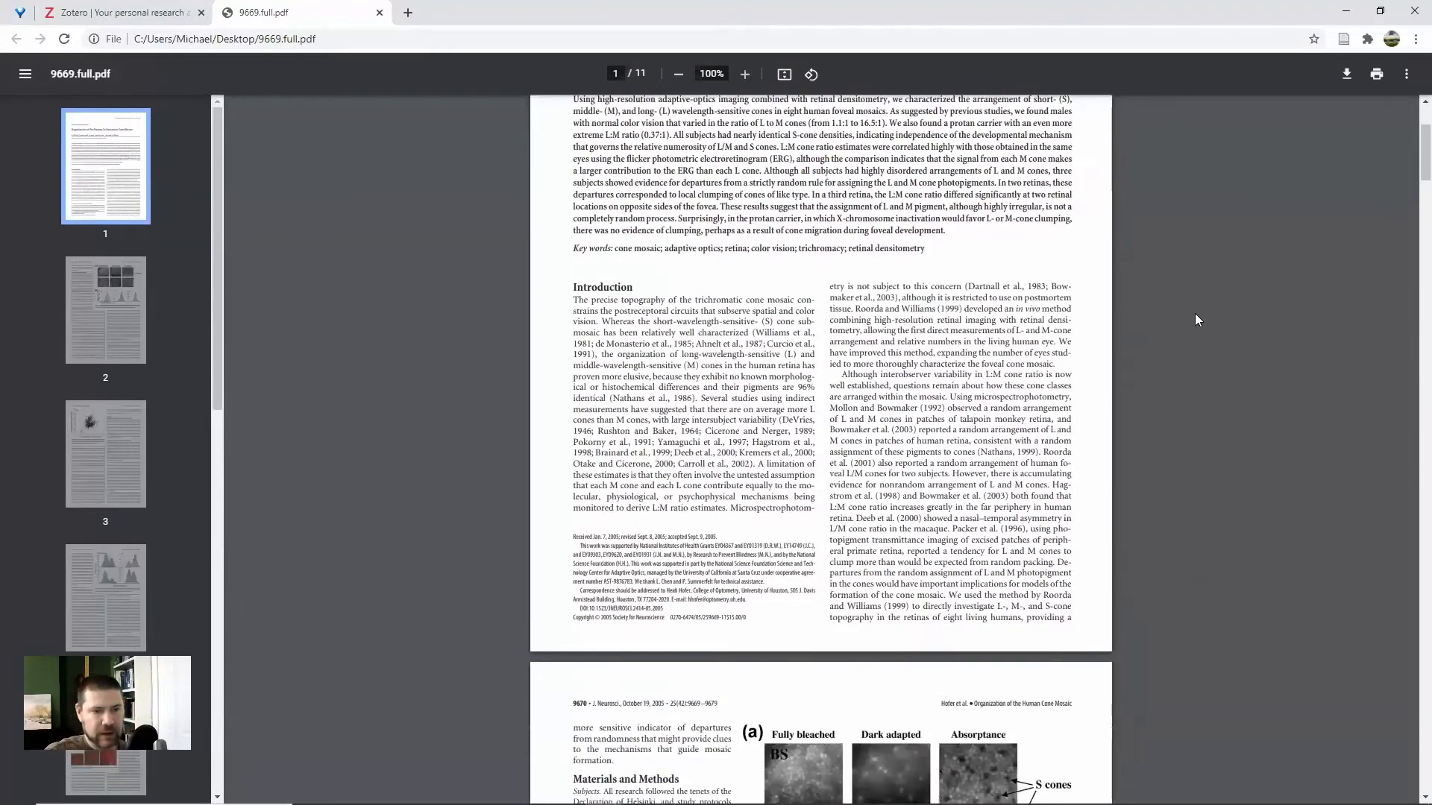
scroll(1195, 314, up, 4)
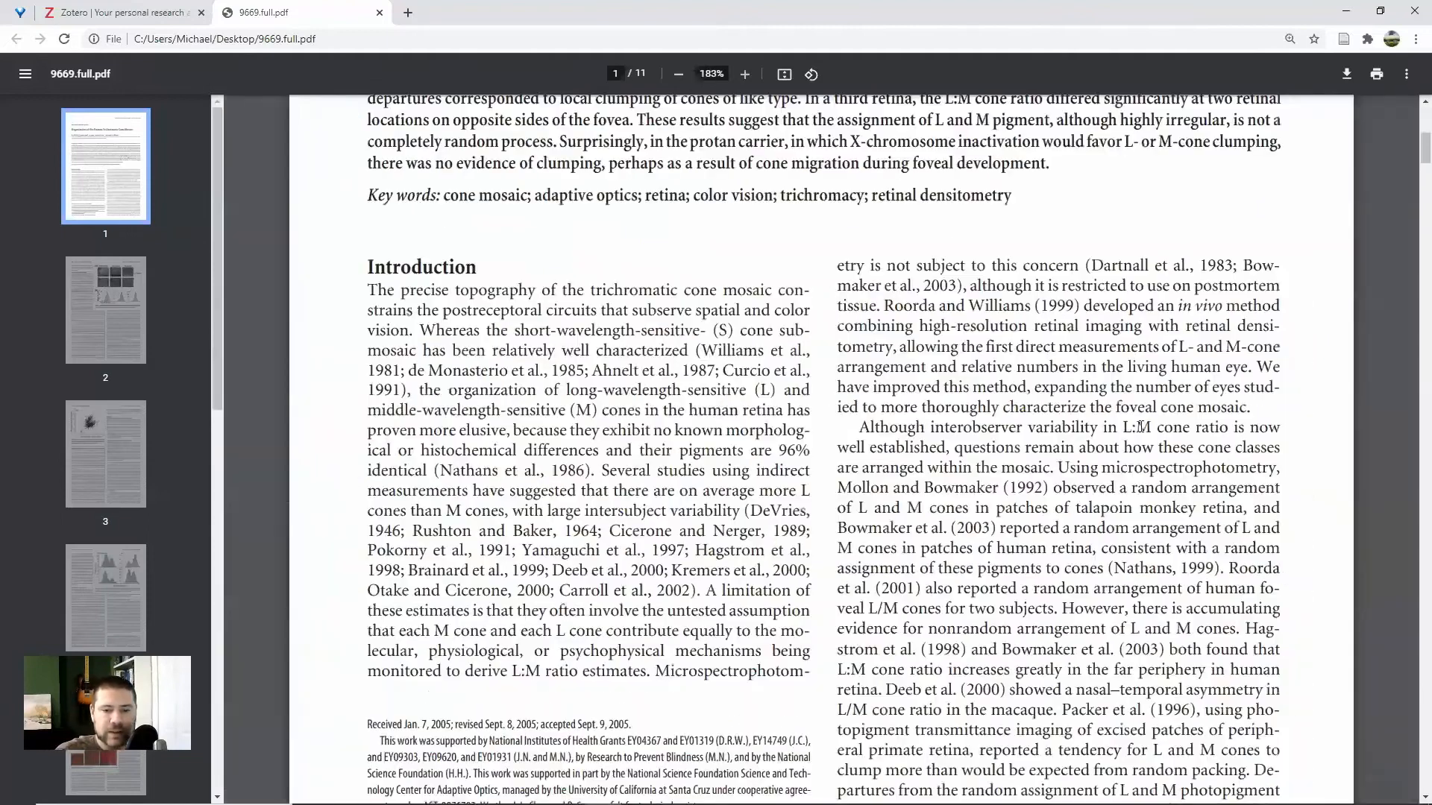
scroll(1140, 428, down, 2)
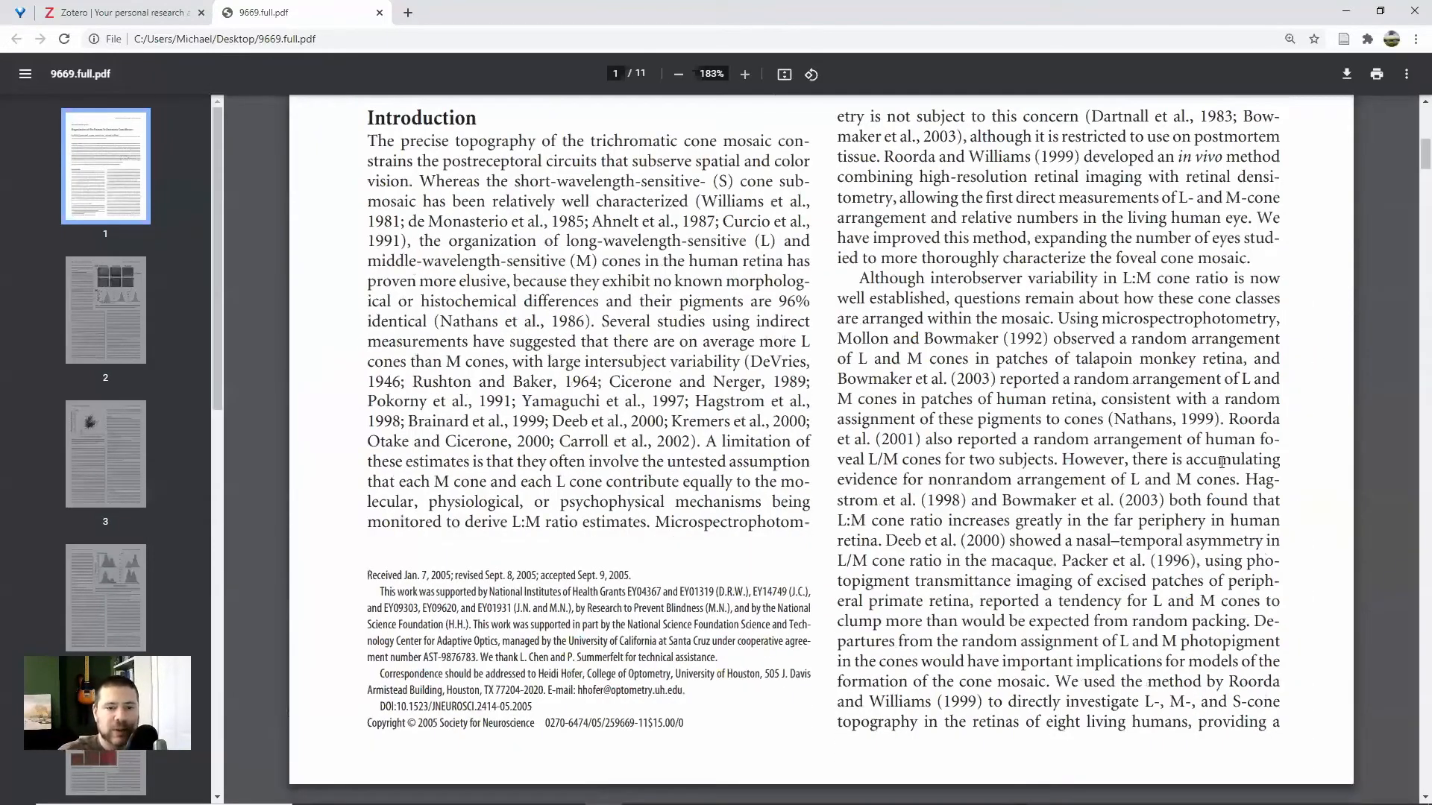
drag(842, 338, 1048, 336)
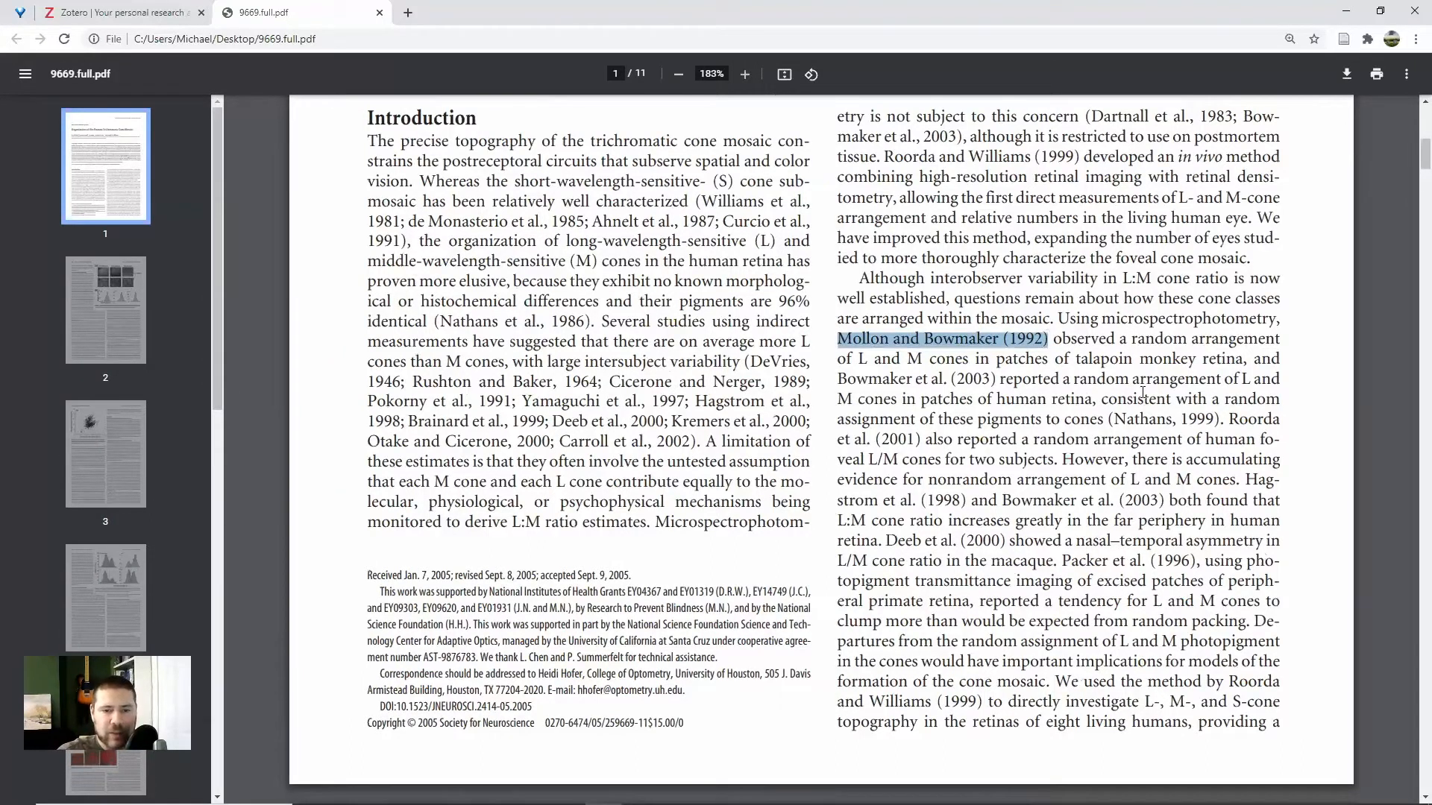
drag(1098, 420, 1222, 419)
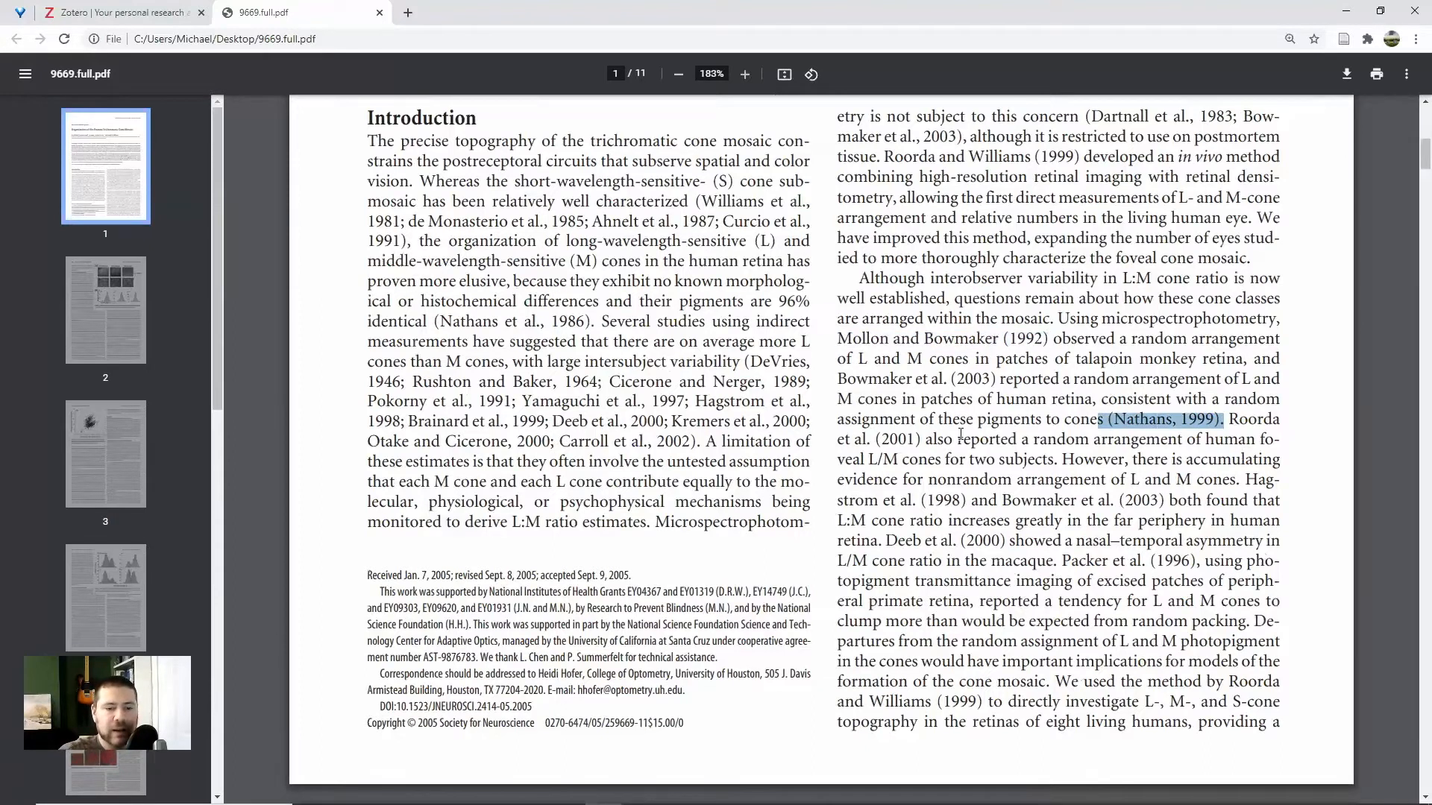
scroll(970, 410, down, 2)
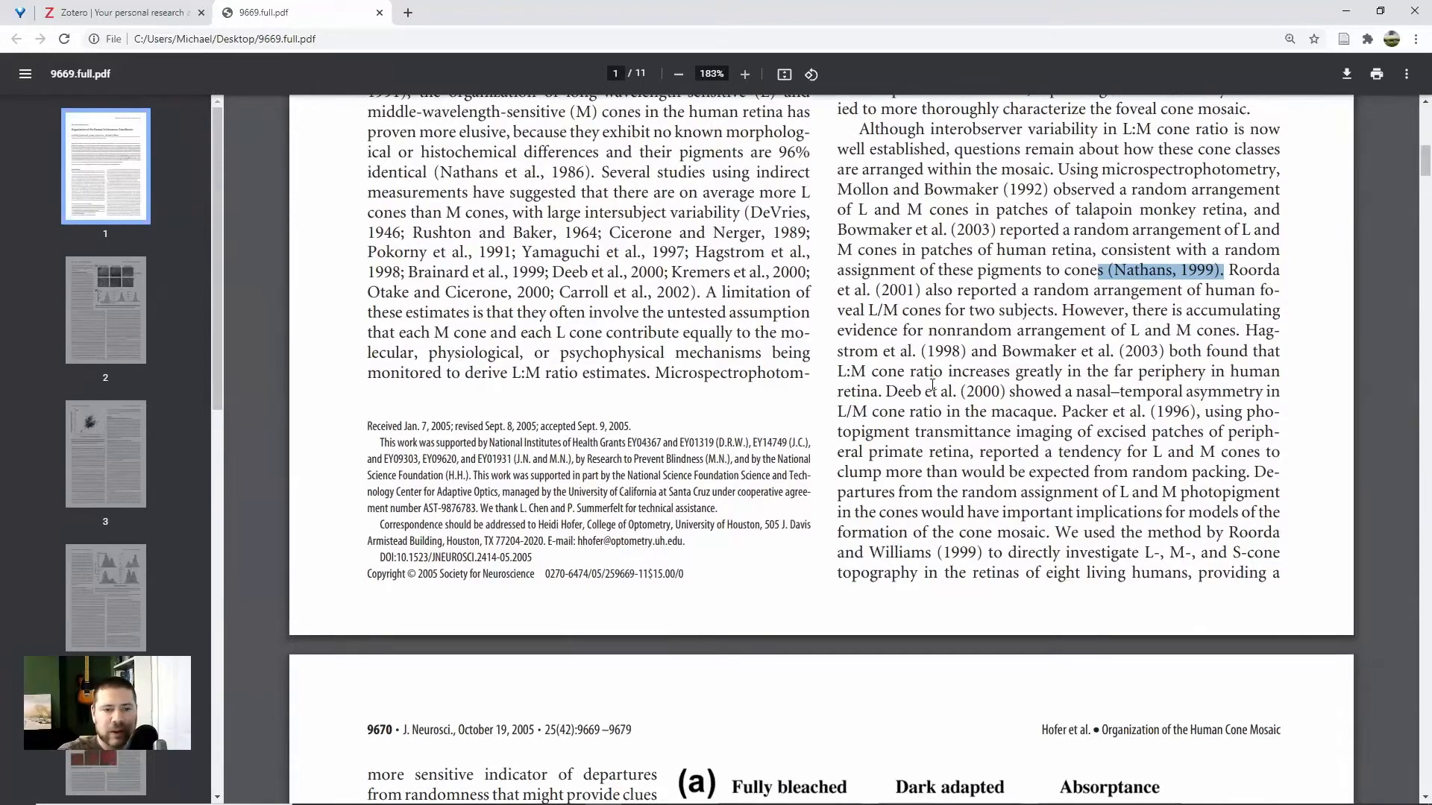
scroll(932, 384, down, 3)
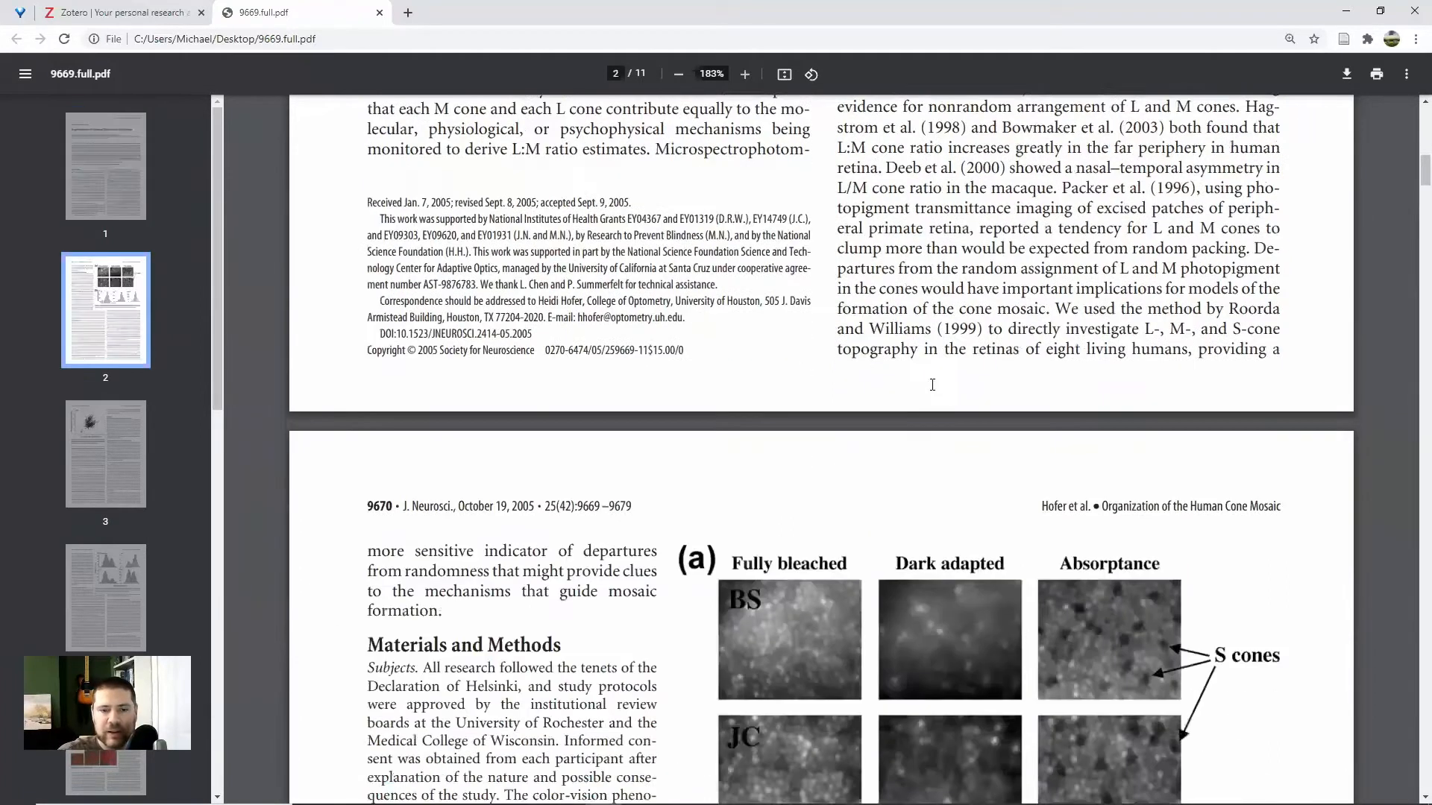
scroll(932, 385, down, 7)
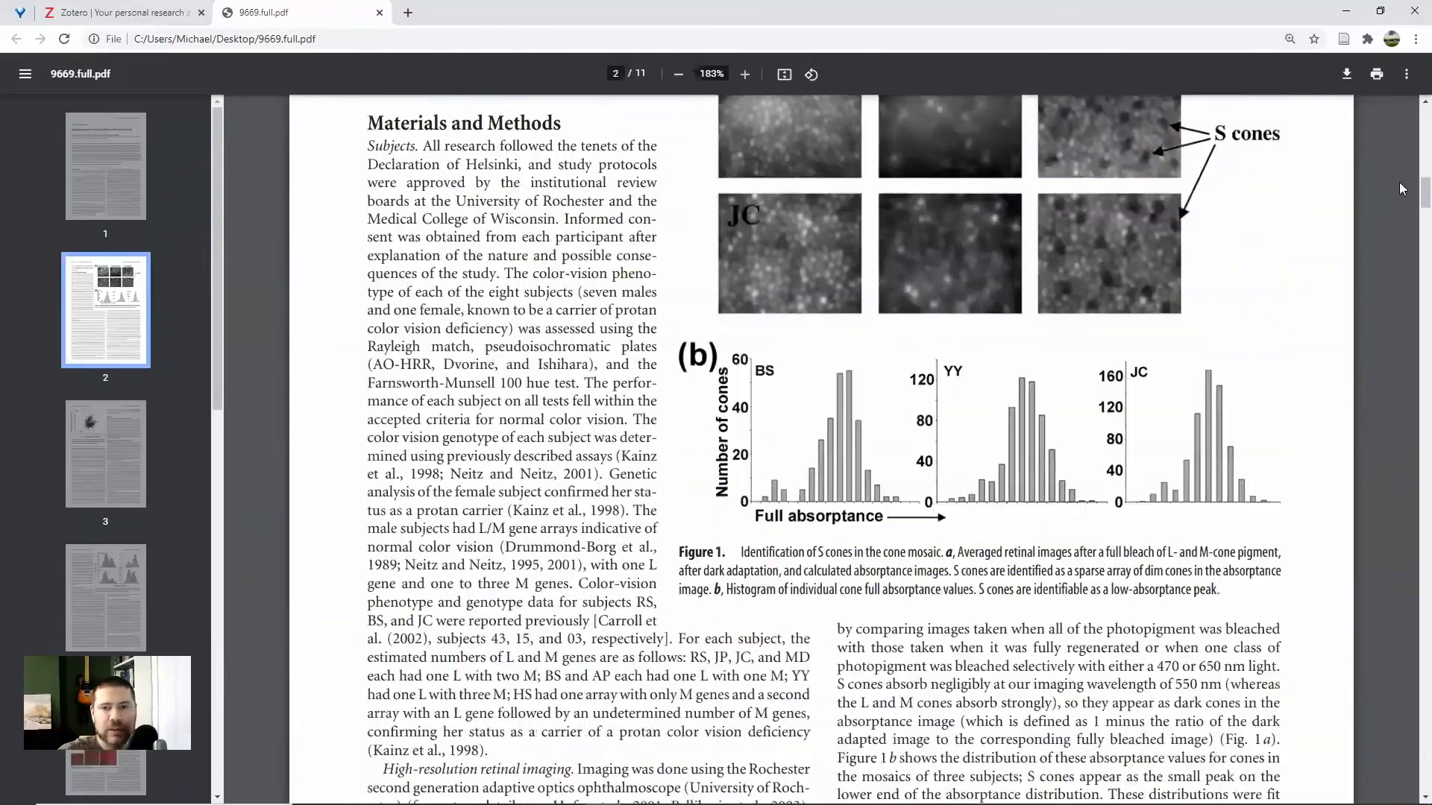
Step: Examine the References list near the end of the article
drag(1412, 196, 1412, 667)
scroll(1129, 450, up, 8)
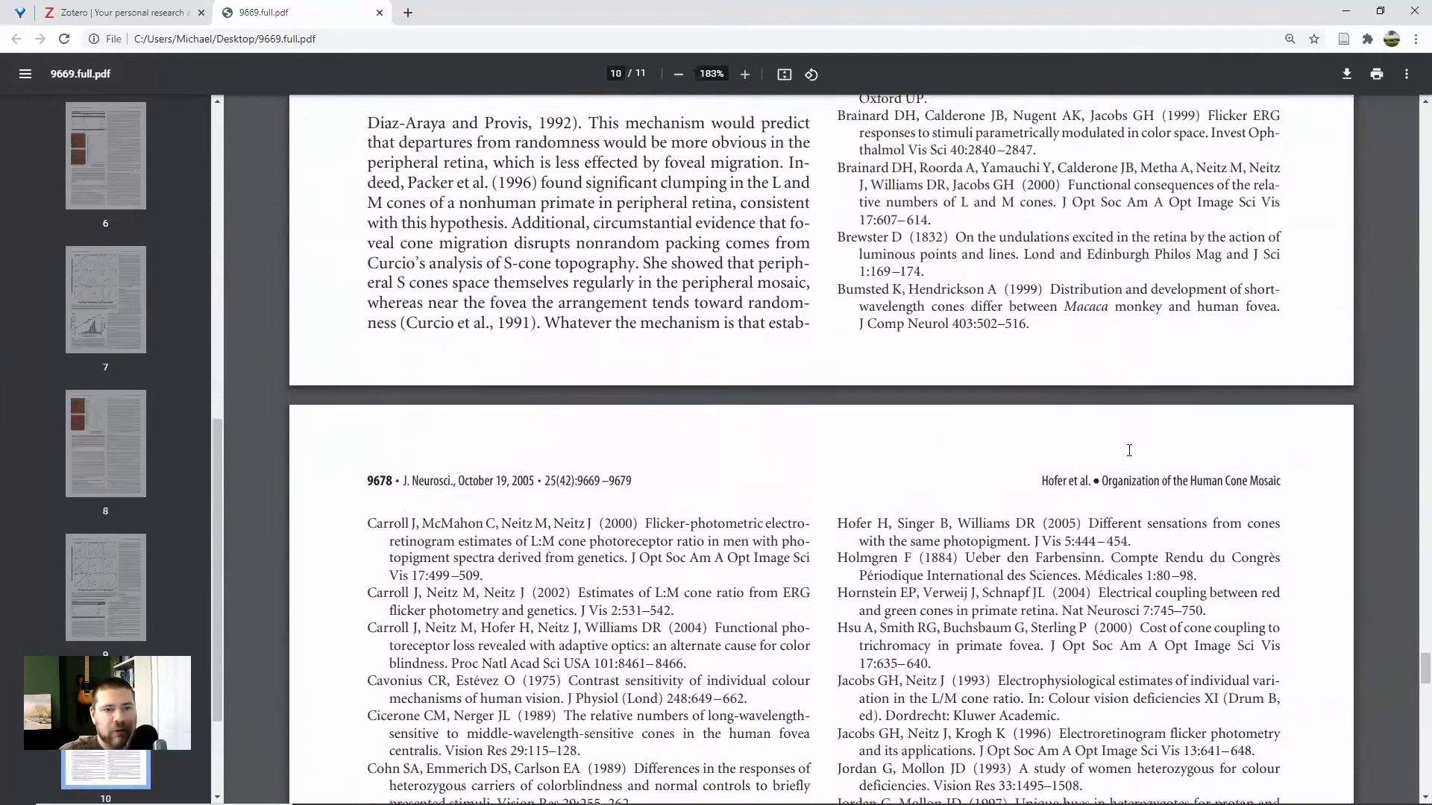
scroll(1130, 450, up, 4)
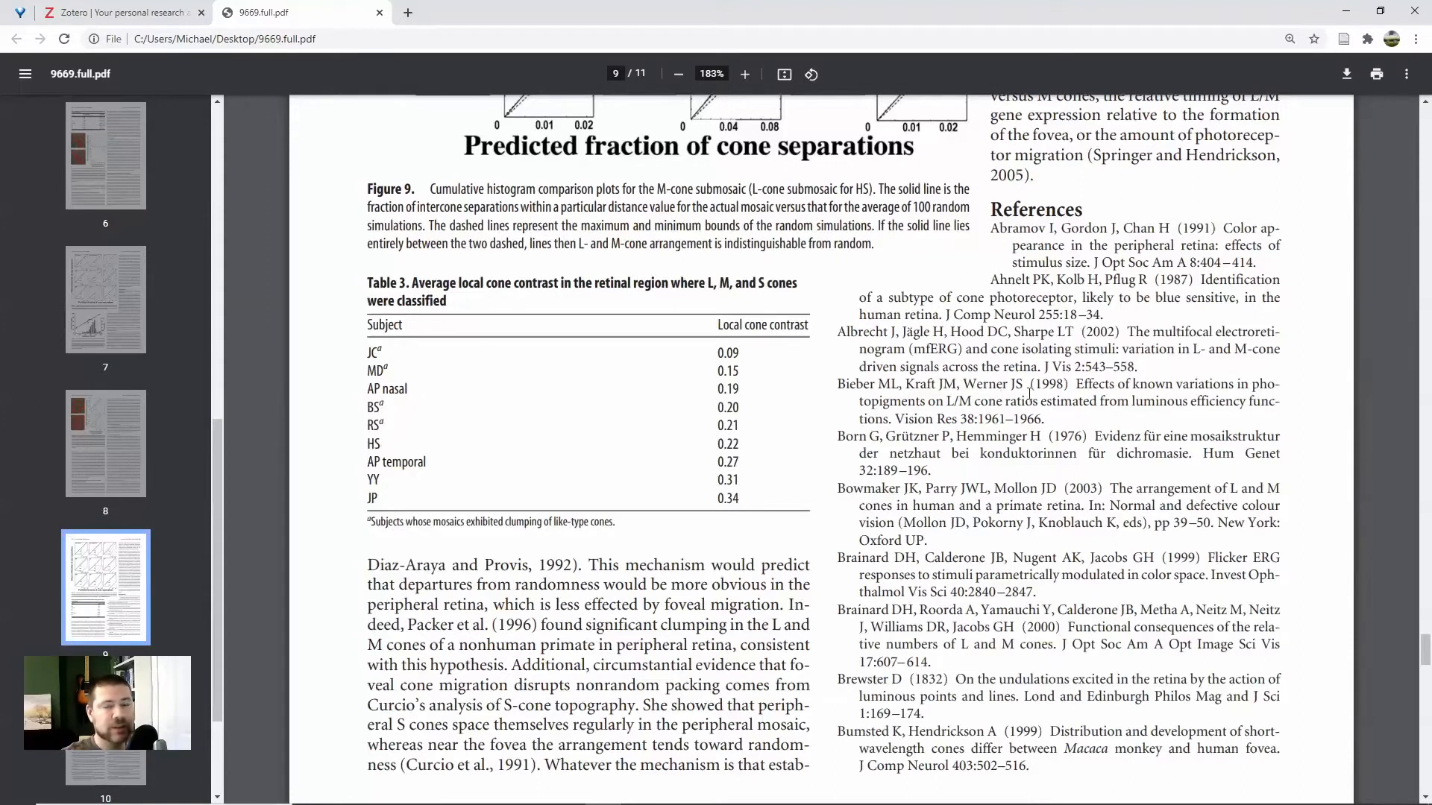
Step: Switch from the browser to Zotero by launching it from the desktop, and enlarge its window
click(1346, 11)
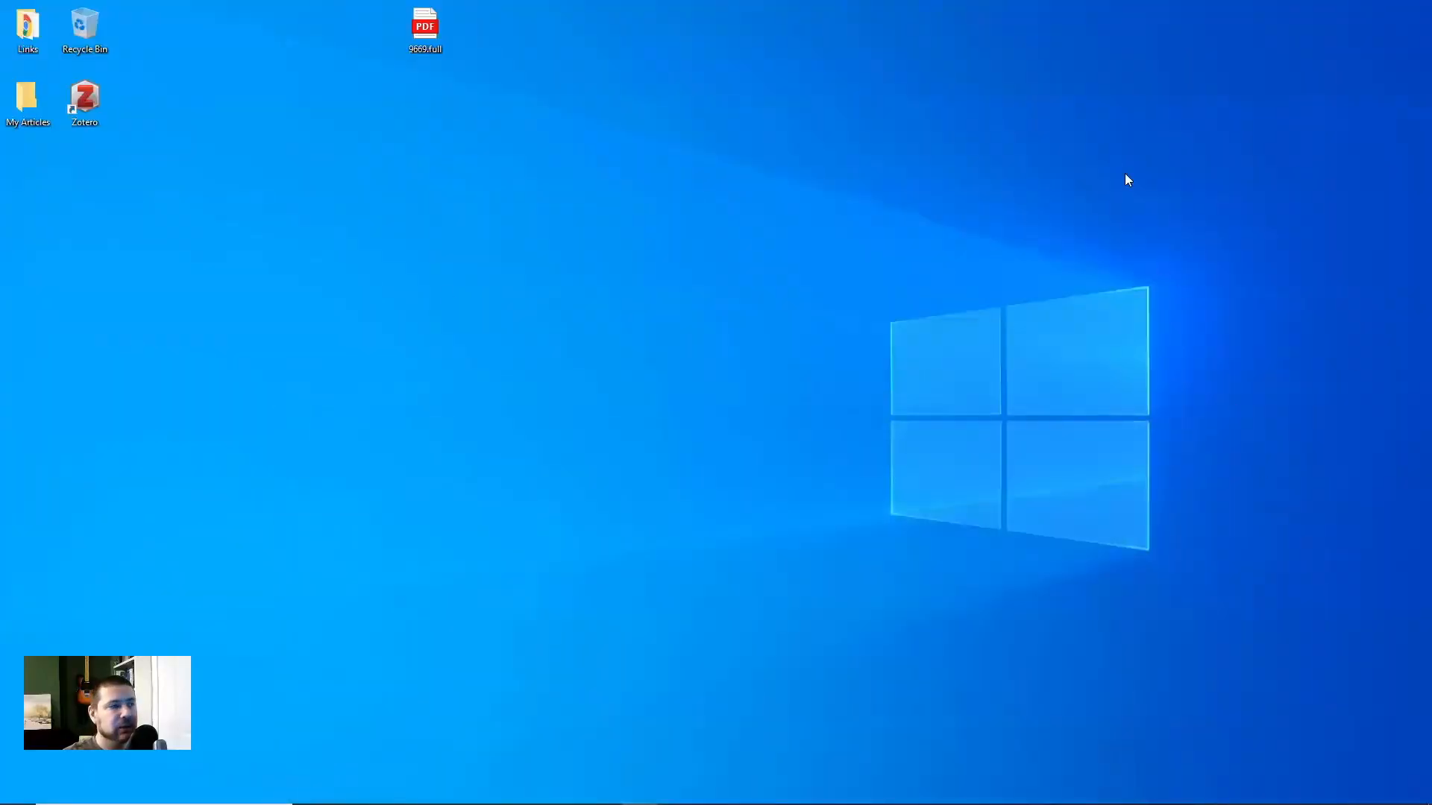
double_click(85, 94)
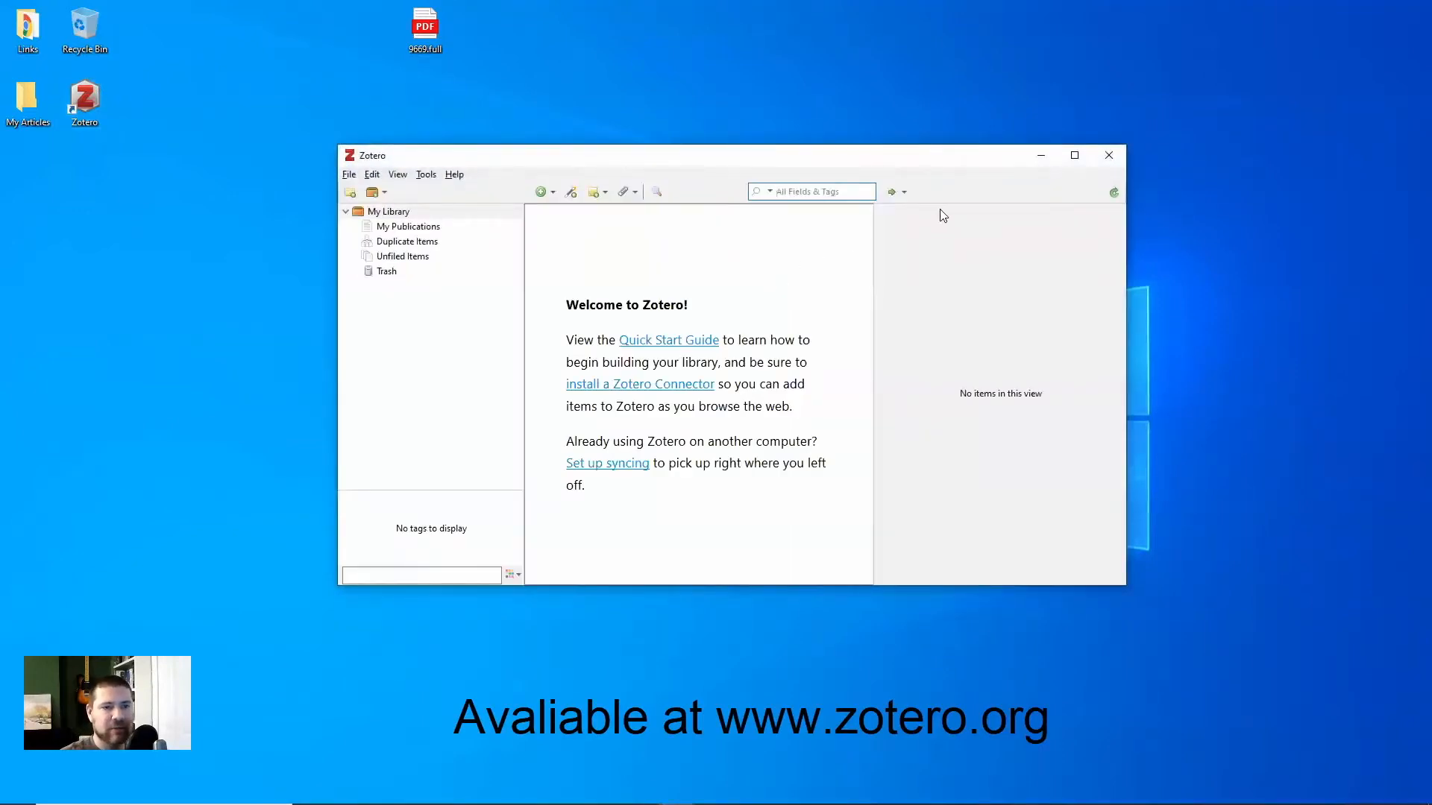
drag(910, 157, 845, 119)
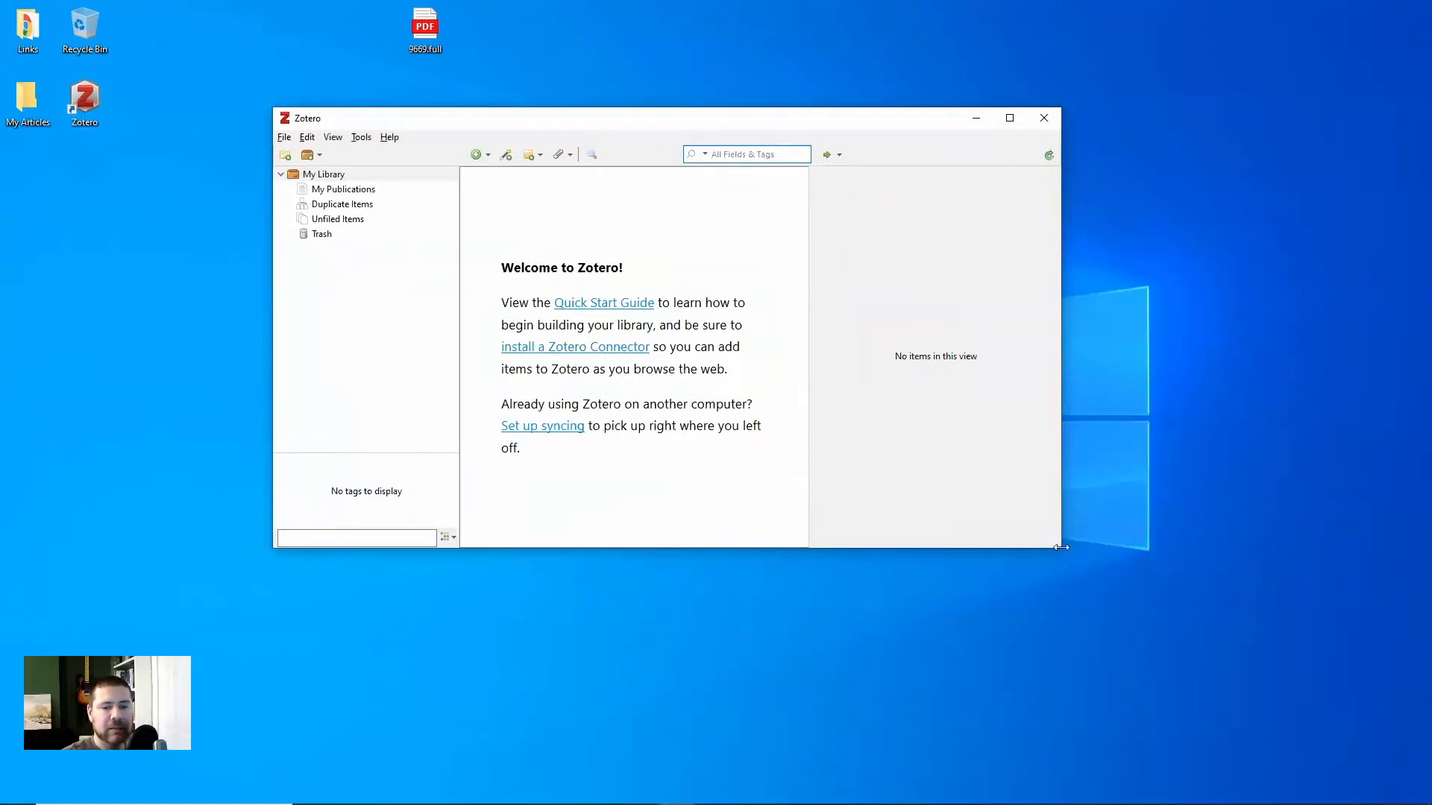
drag(1060, 547, 1135, 682)
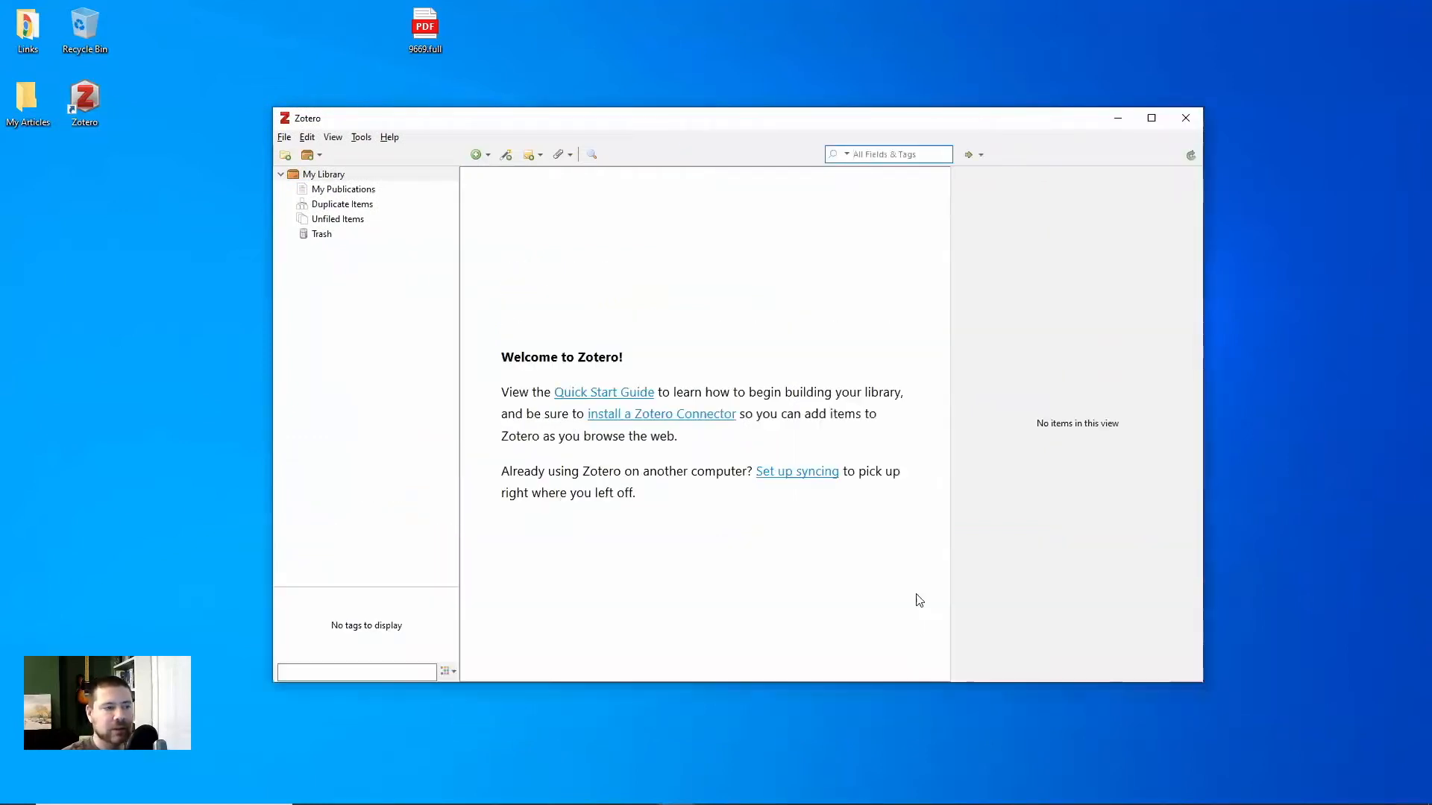
Step: Create a new collection named "my essay" in the library
click(287, 157)
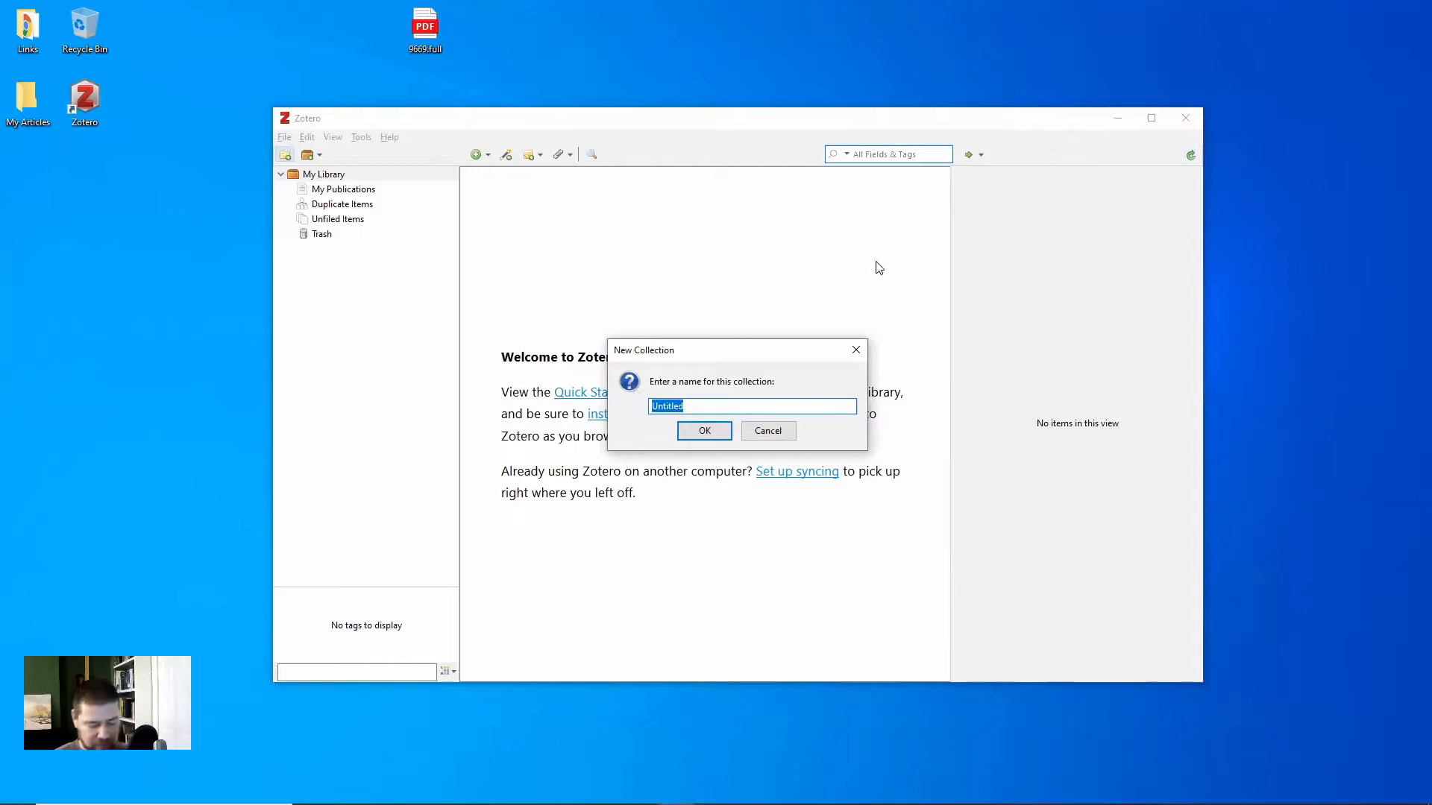
text(my essay)
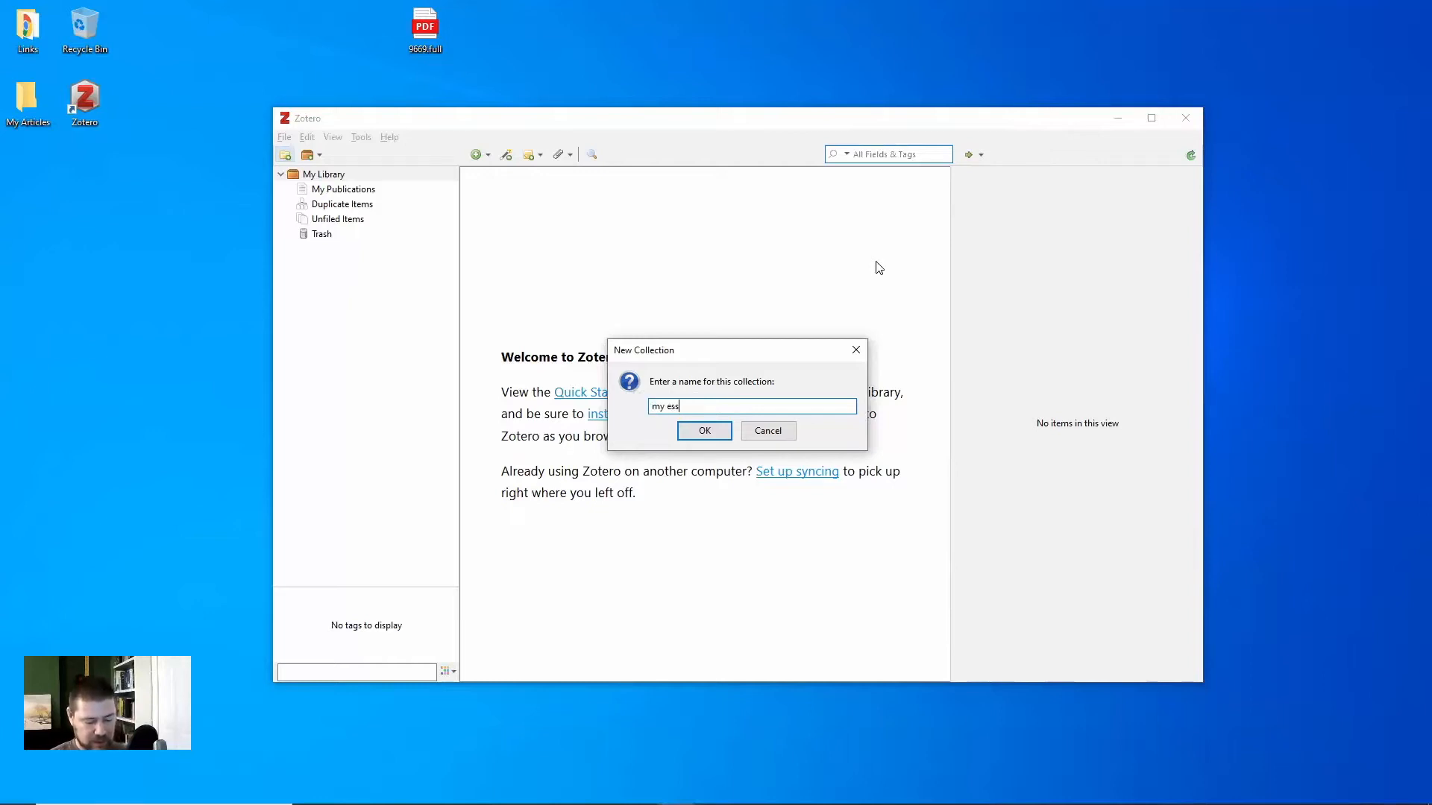
click(704, 430)
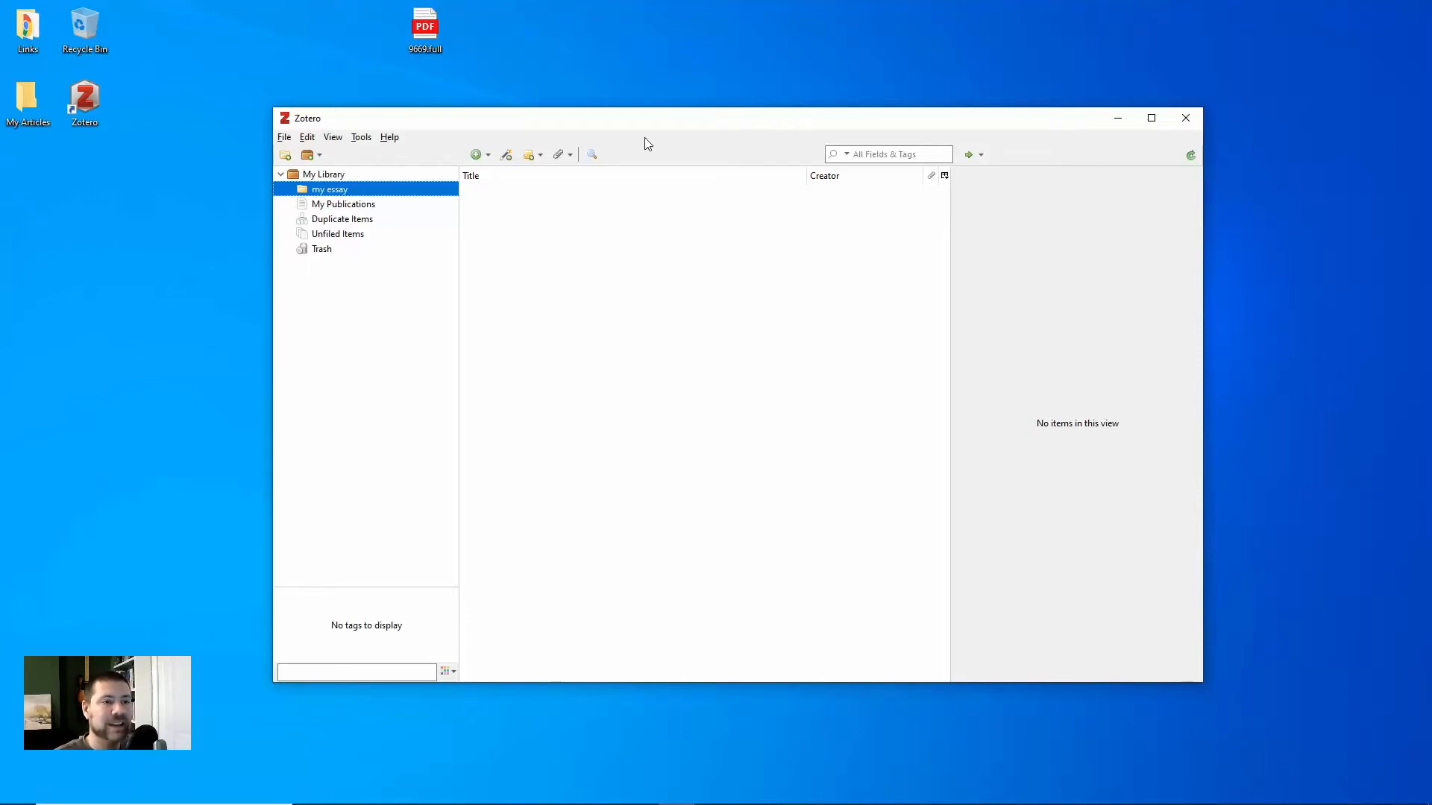
key(ctrl+shift+3)
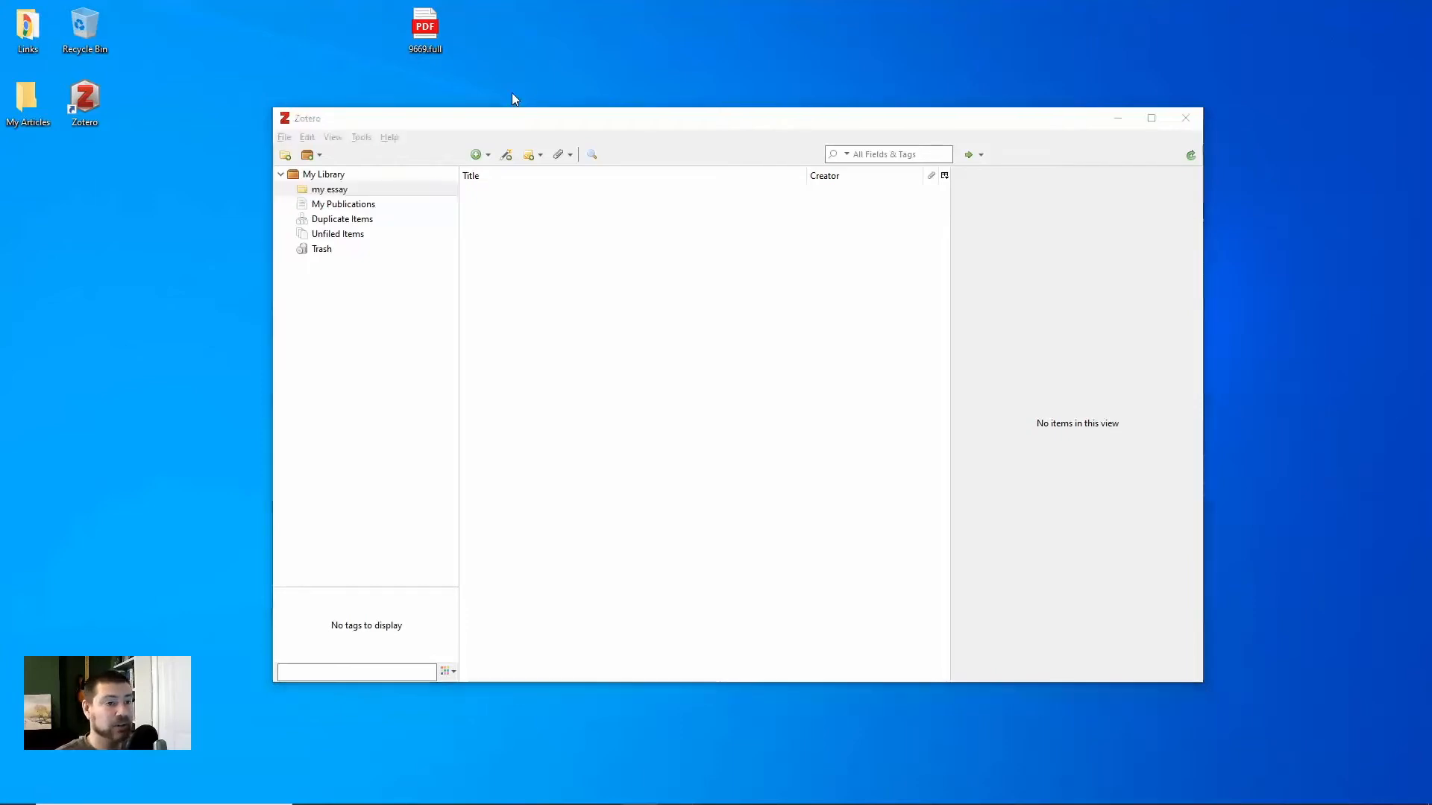
drag(507, 143, 491, 146)
mouse_move(504, 202)
mouse_down()
mouse_move(505, 179)
mouse_move(523, 198)
mouse_move(525, 262)
mouse_up()
key(ctrl+shift+6)
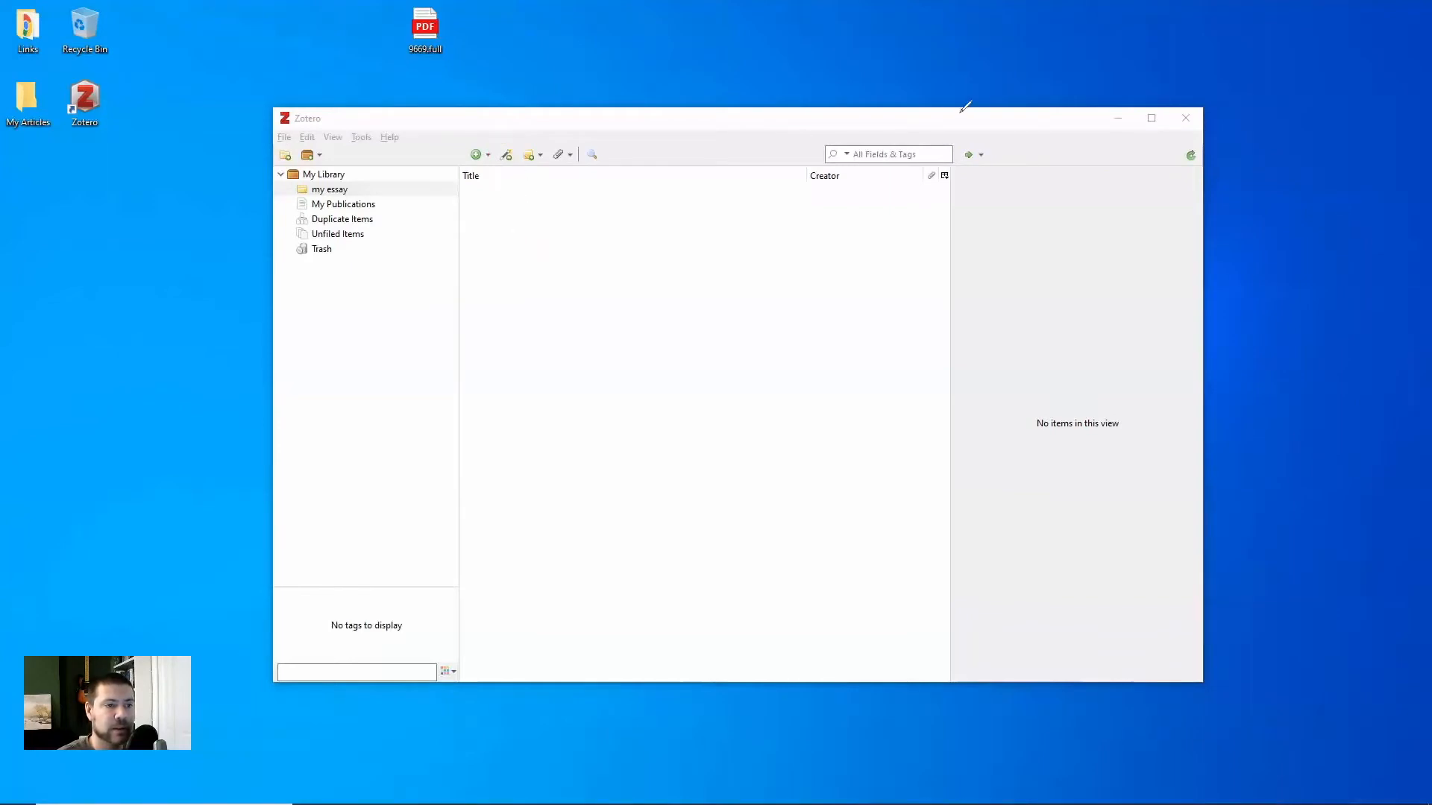
key(ctrl+shift+2)
click(507, 155)
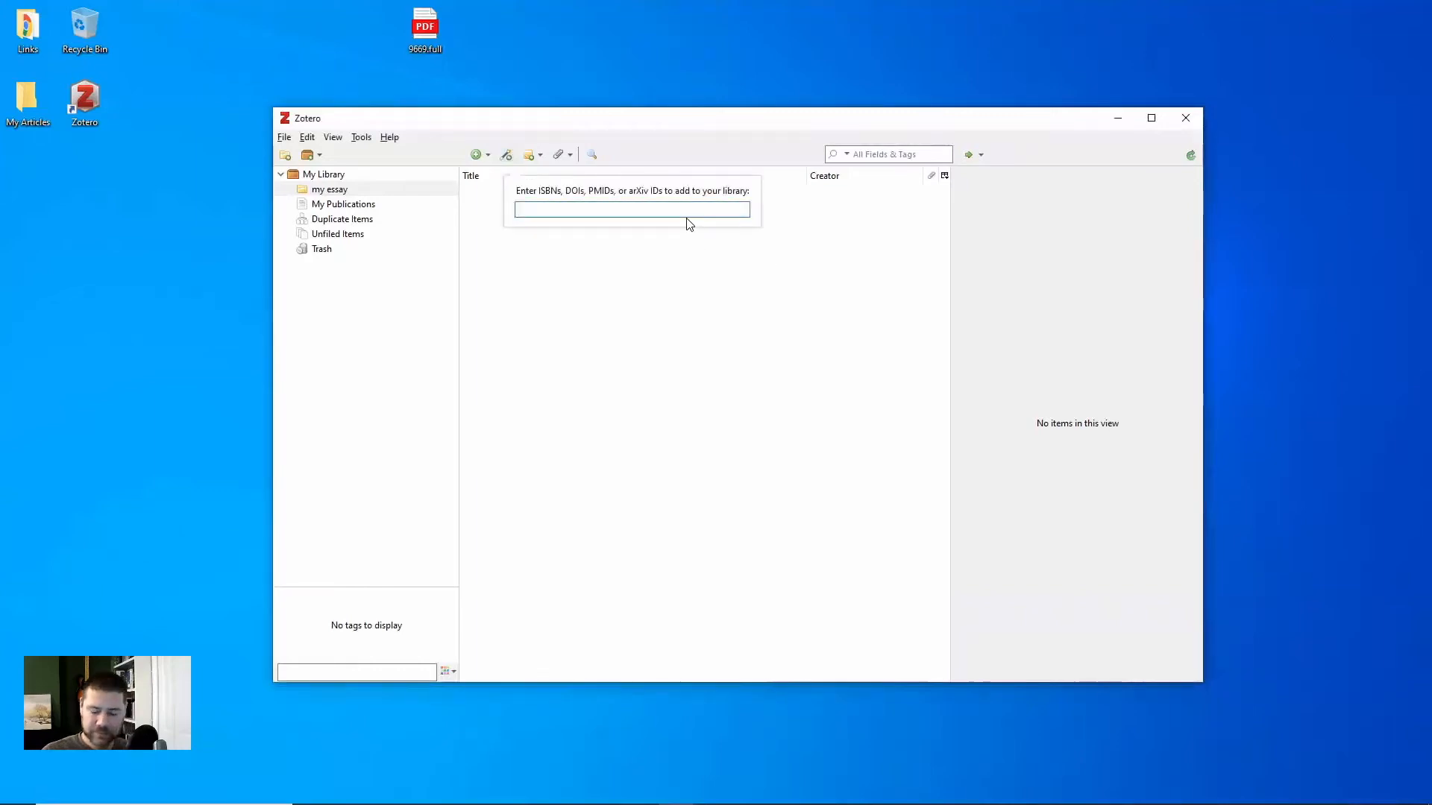
text(0-8)
text(74771641)
key(Return)
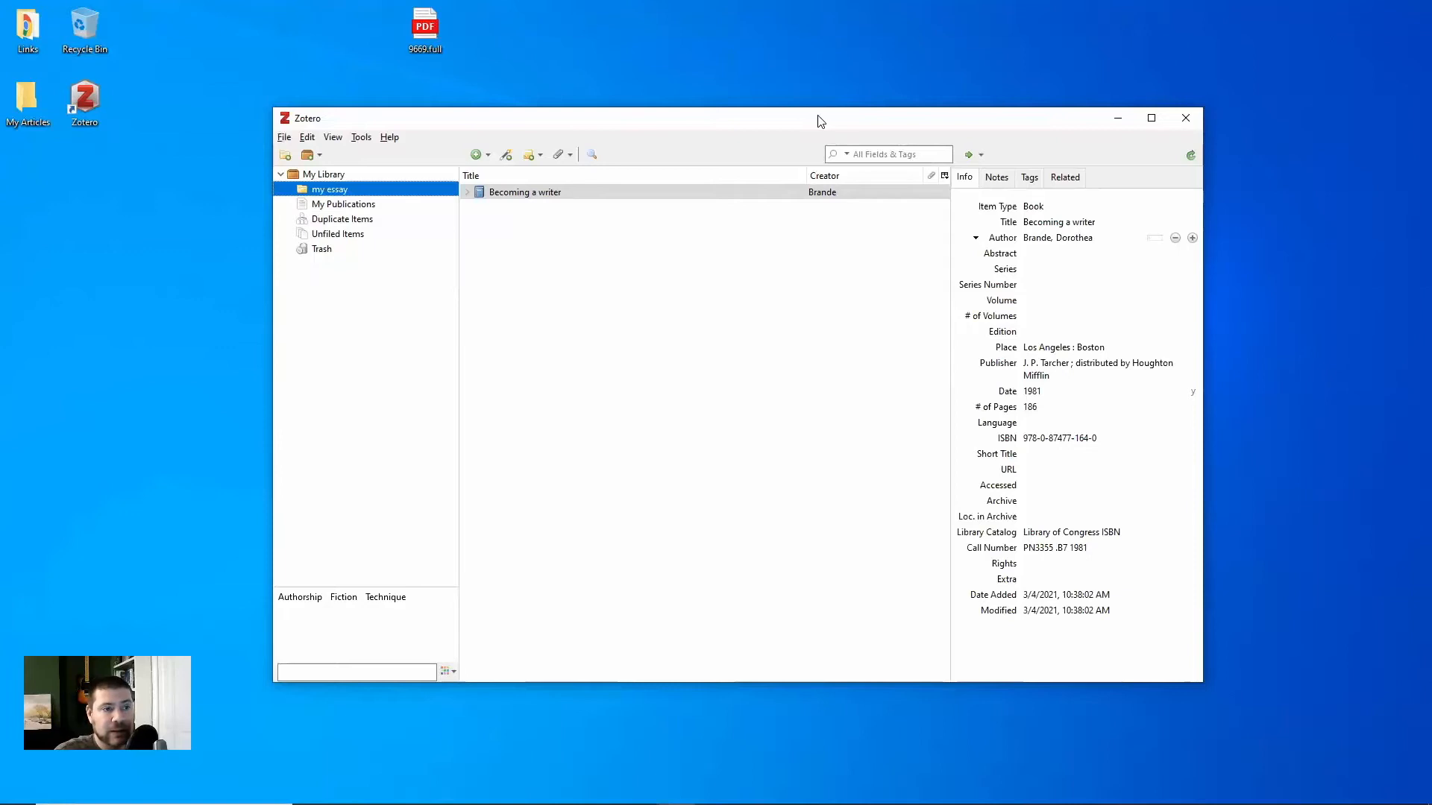
Step: Move the Zotero window clear of the desktop's 9669.full PDF and add that file to the my essay collection
drag(821, 121, 939, 131)
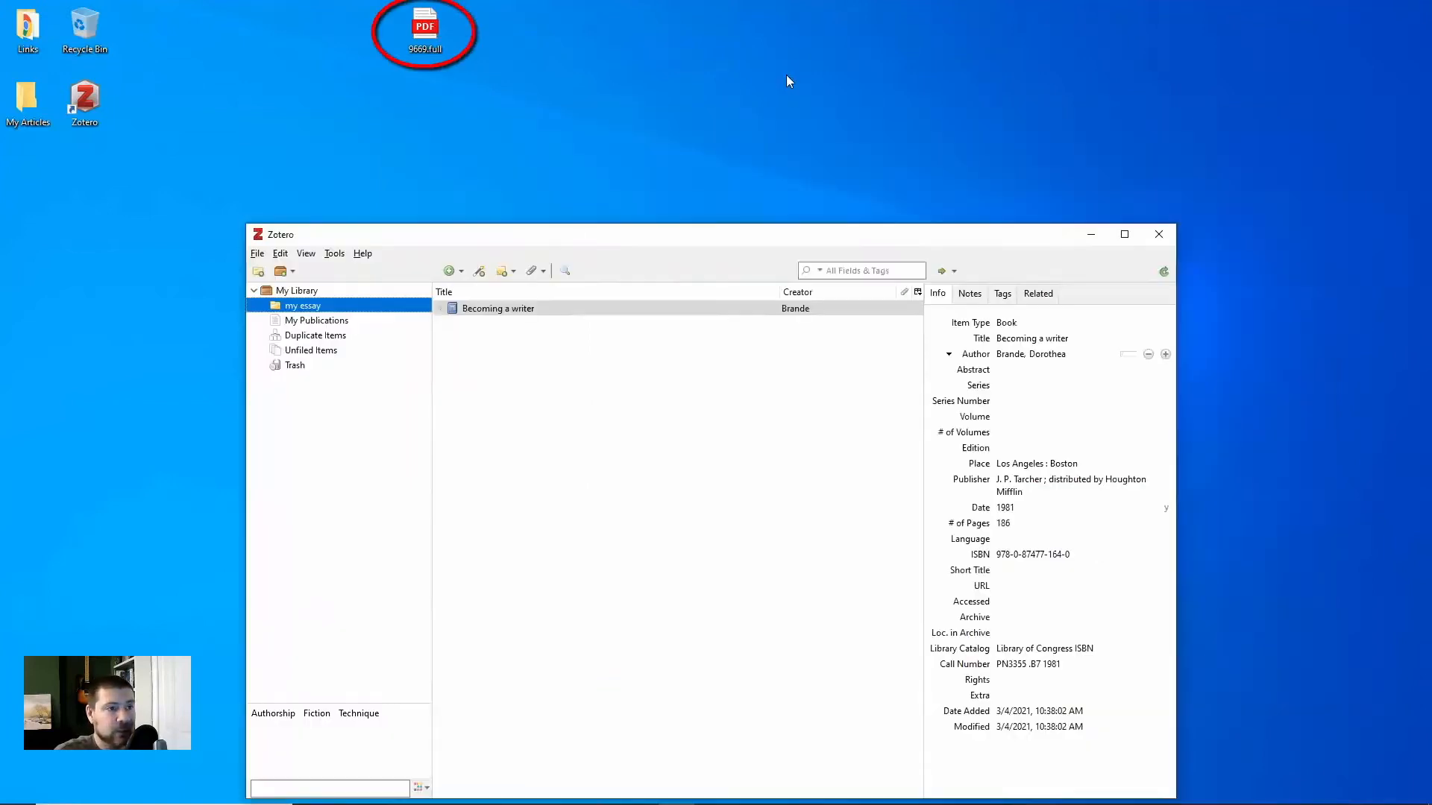
mouse_move(425, 28)
mouse_down()
mouse_move(596, 173)
mouse_move(600, 106)
mouse_up()
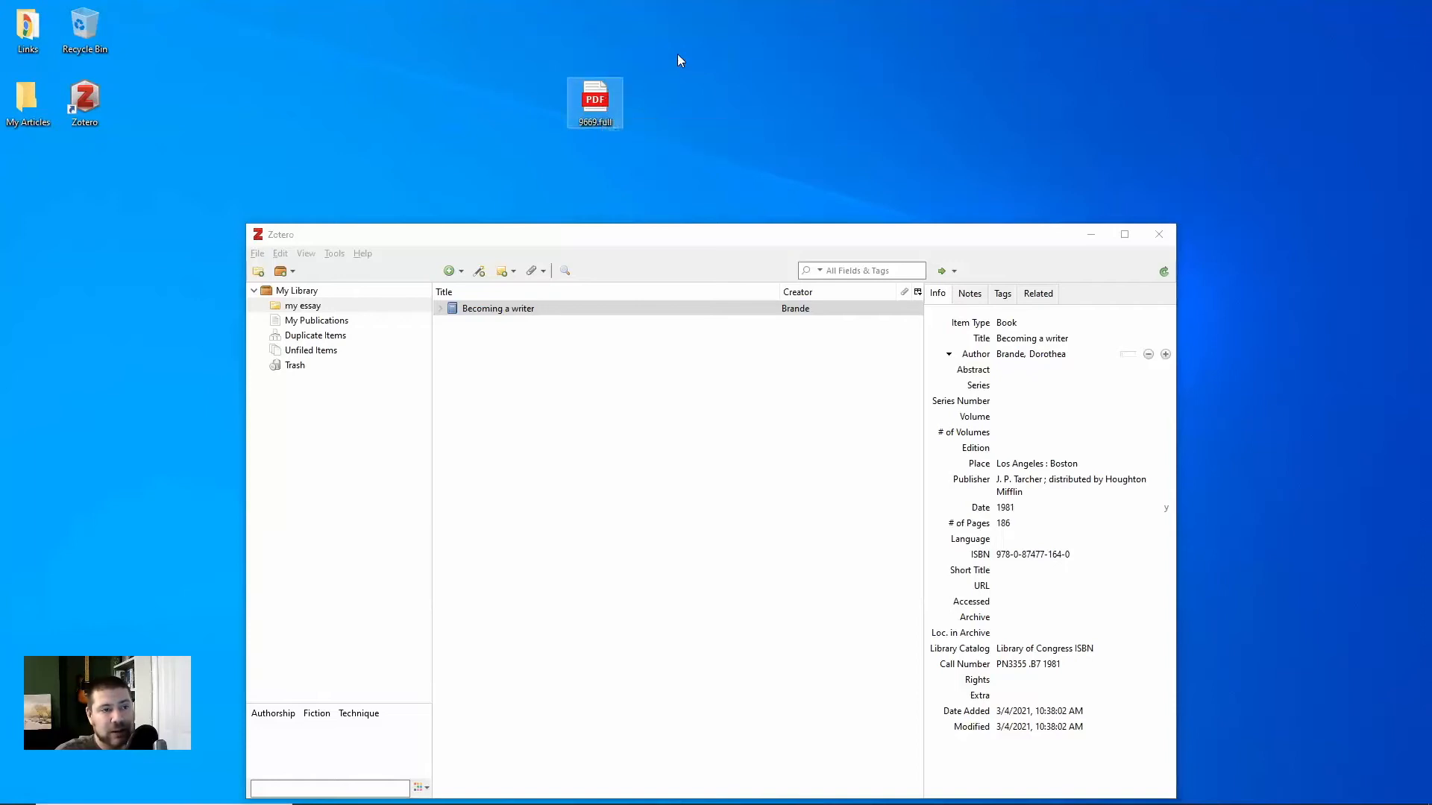
drag(597, 100, 625, 474)
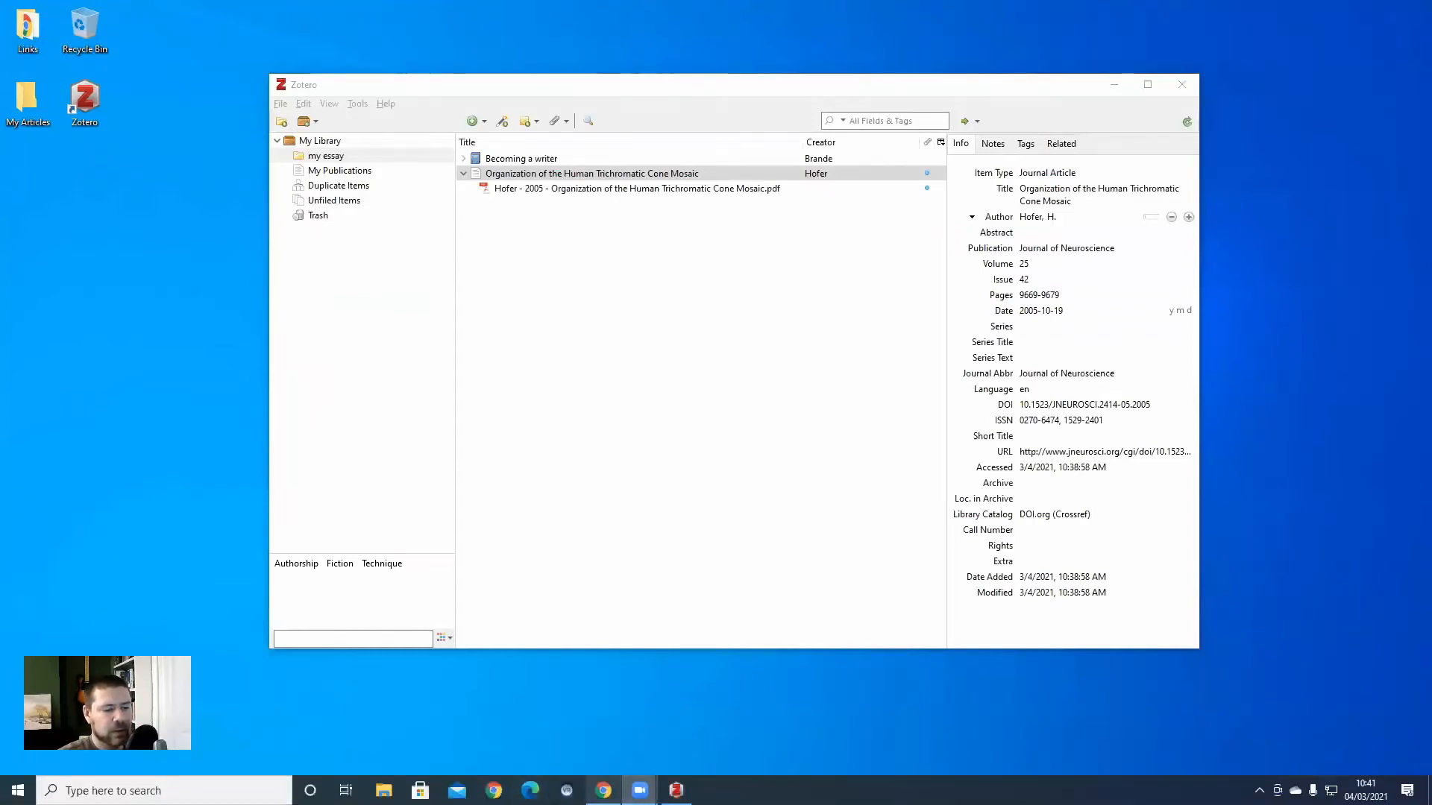
Step: Switch to Chrome, search the web for "google scholar" and open the Google Scholar site
click(603, 792)
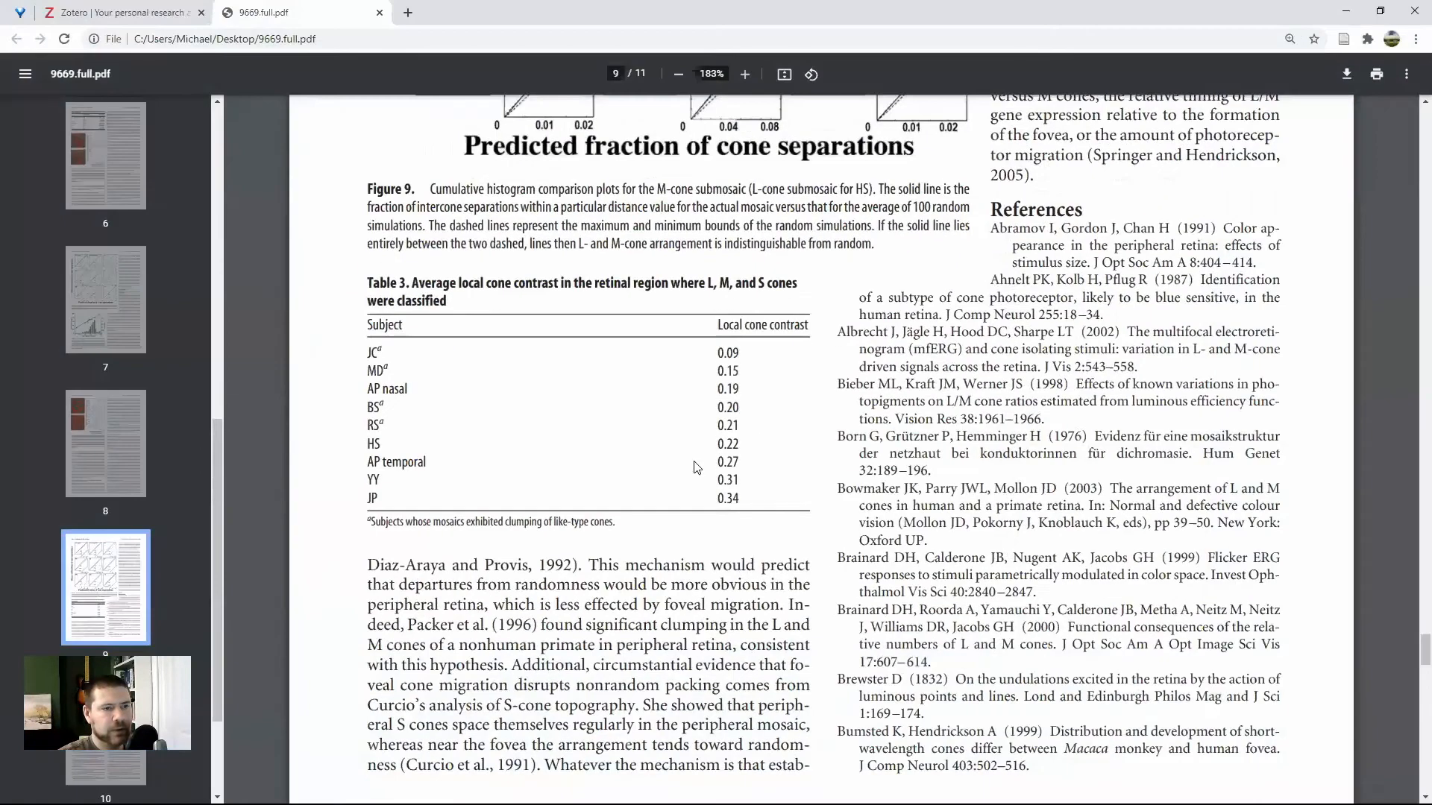
click(362, 39)
text(g)
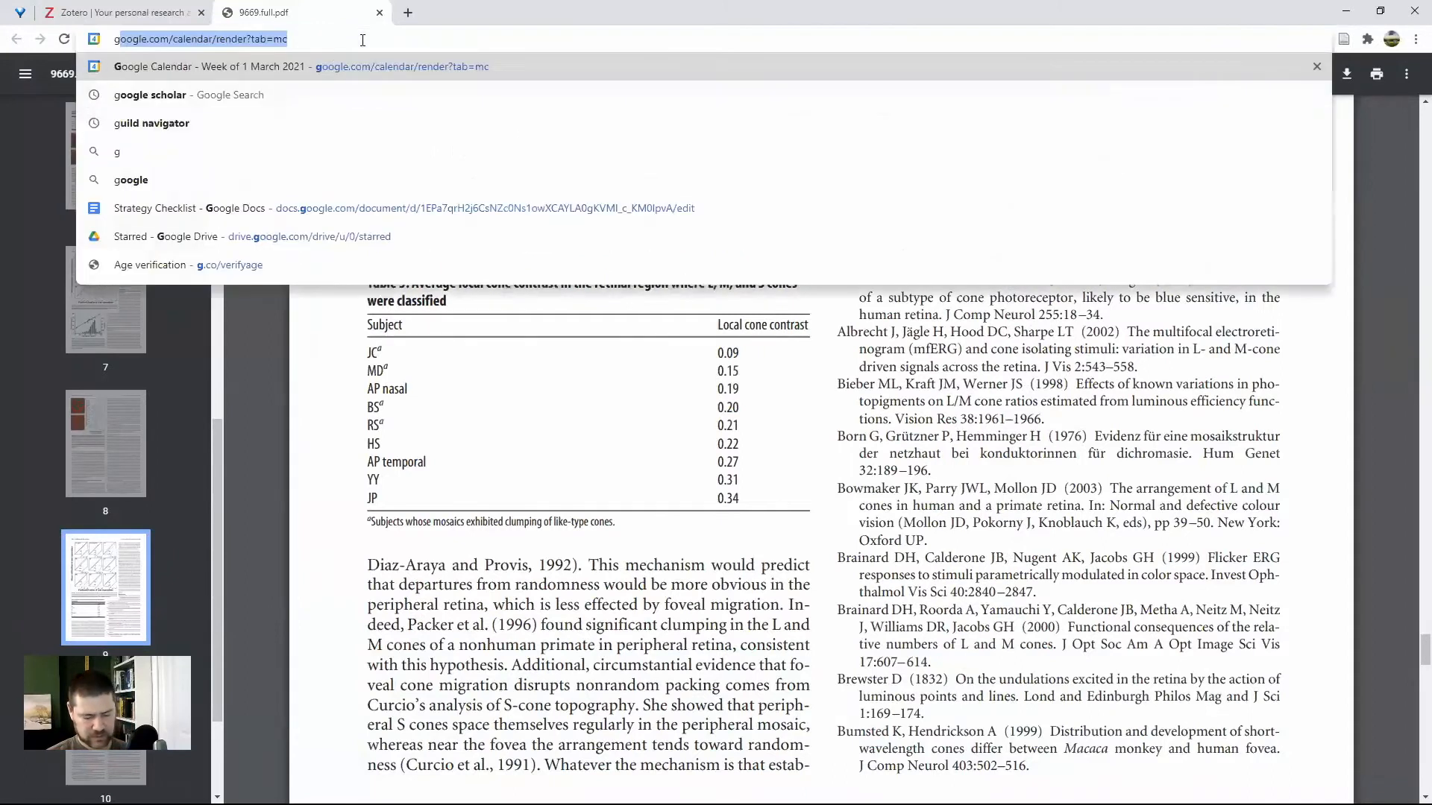
text(oogle scholar)
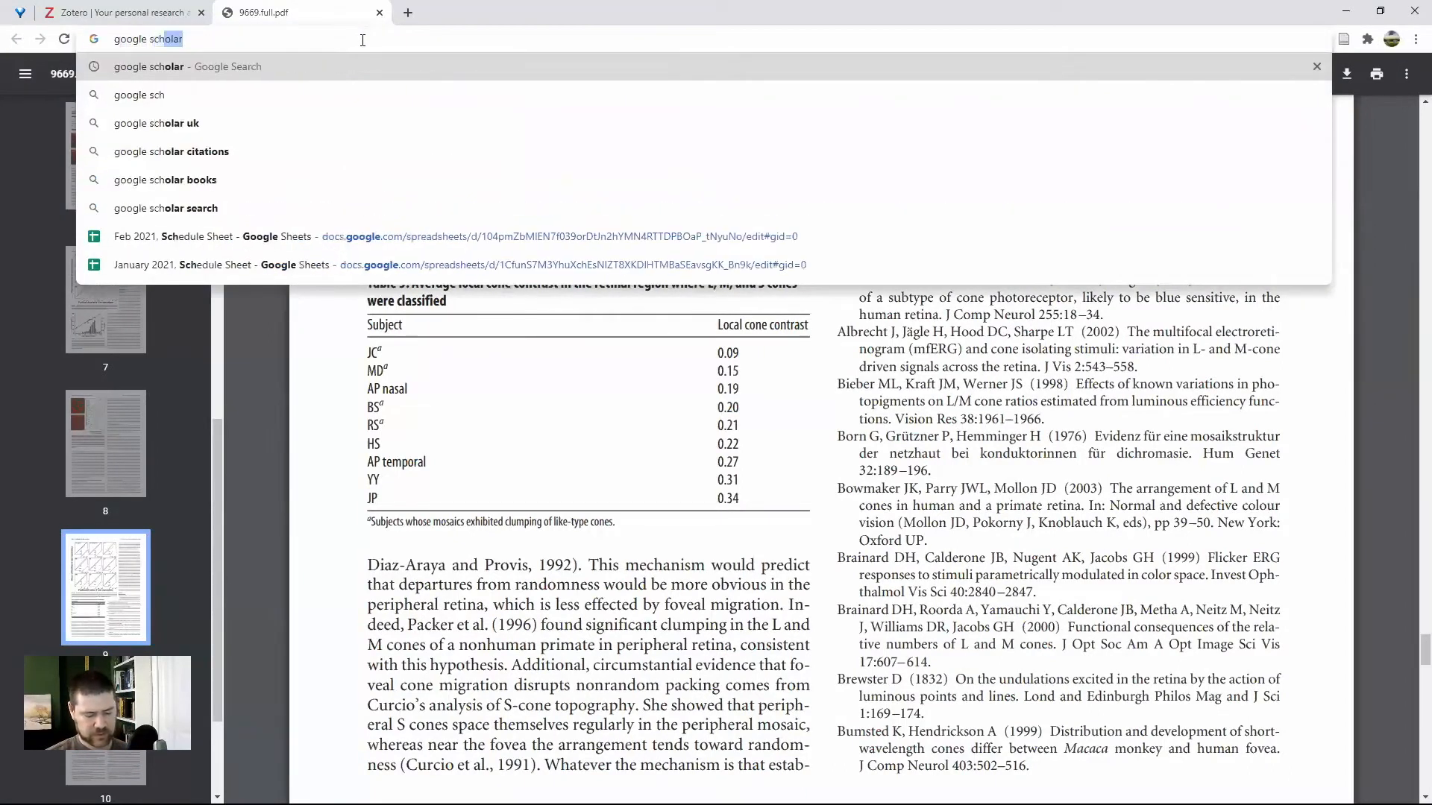
key(Return)
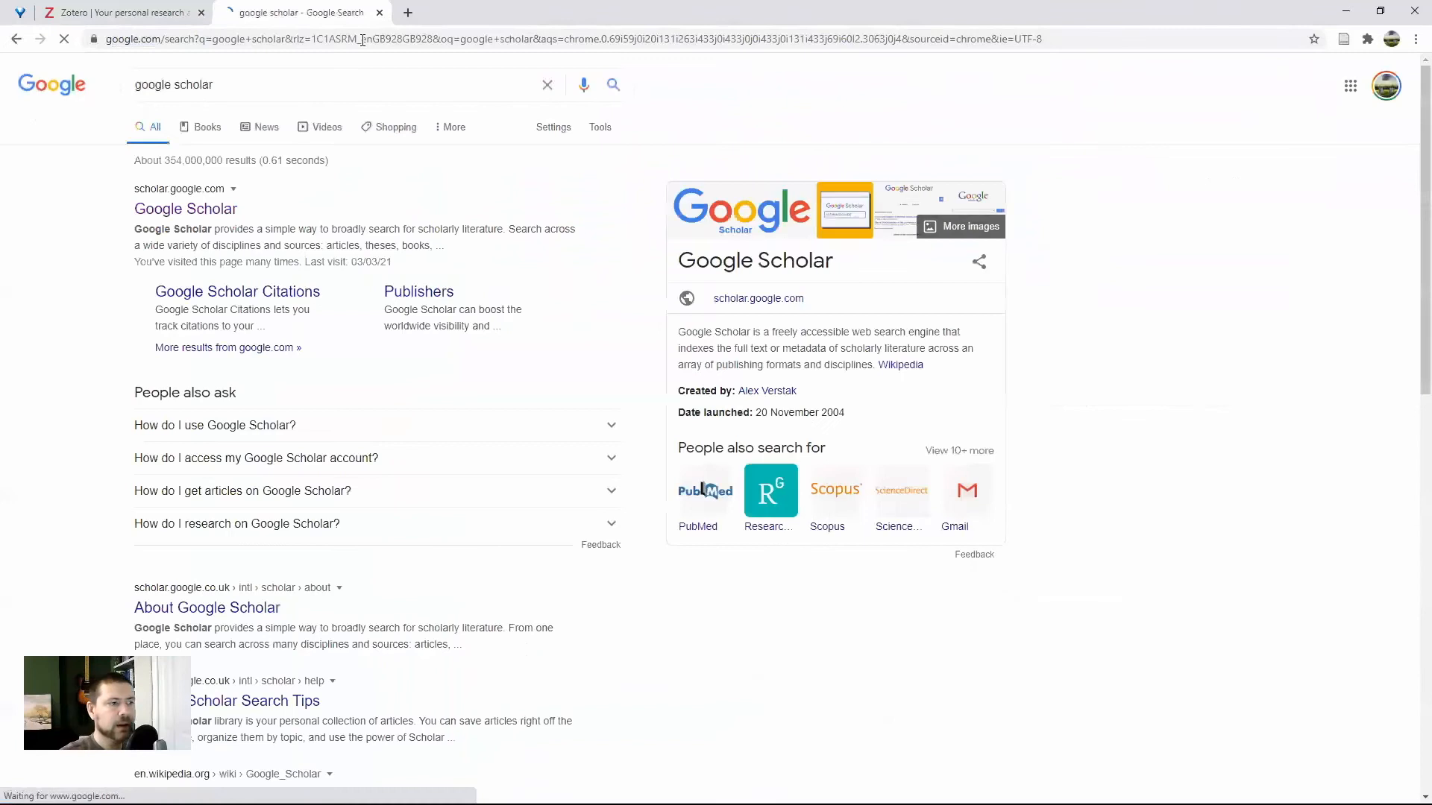
click(202, 214)
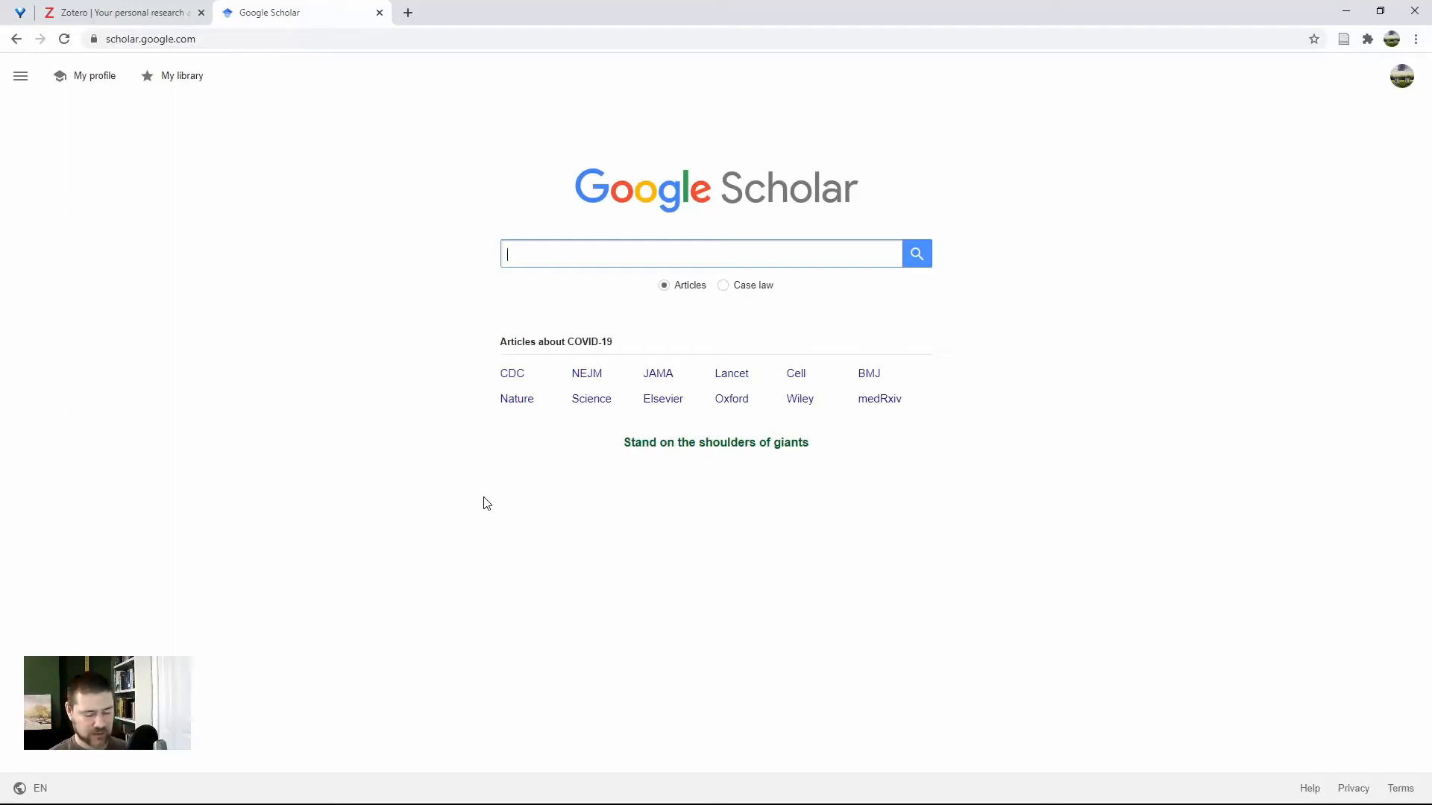
Step: Search Google Scholar for articles on "trichromatic vision", using the suggested query
text(trich)
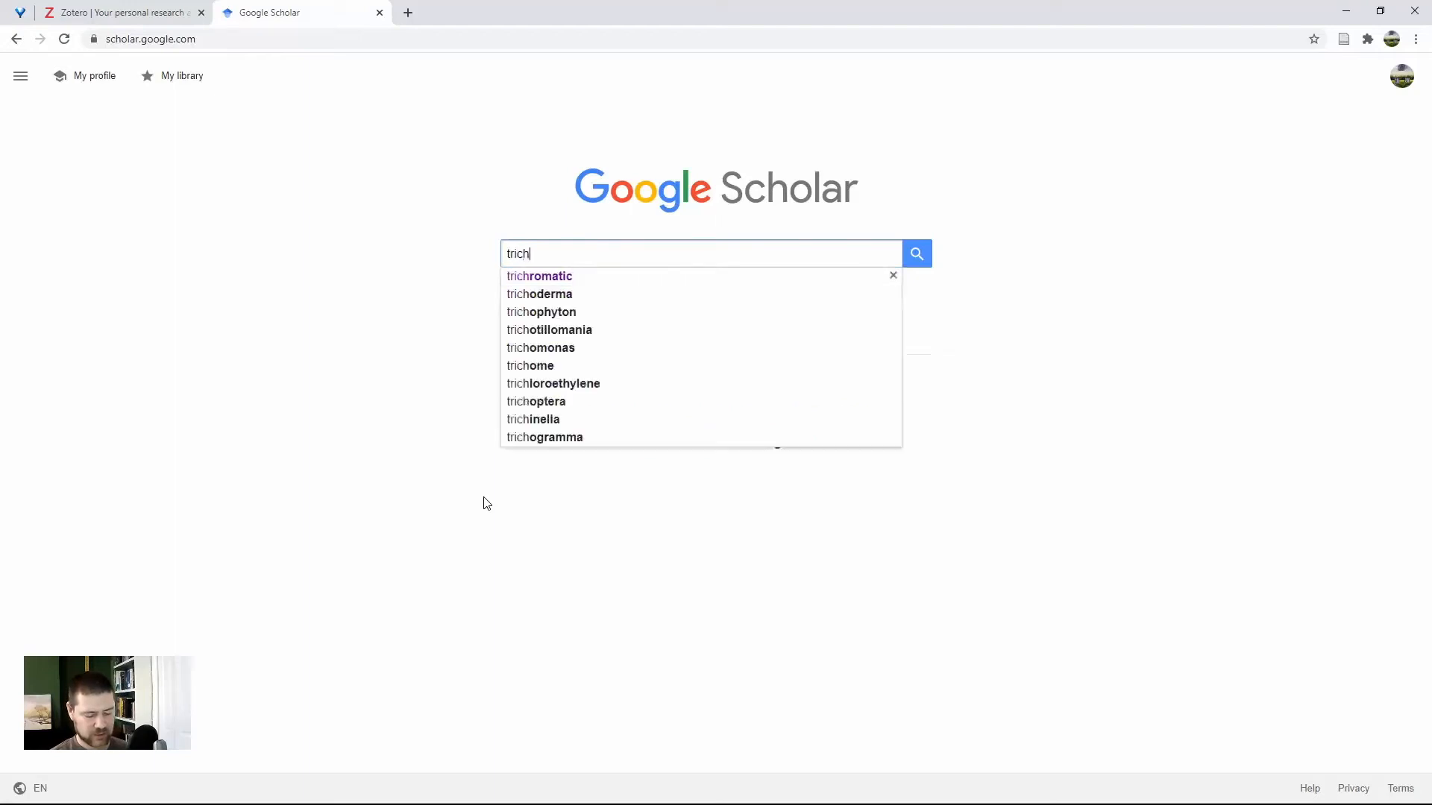
text(roma)
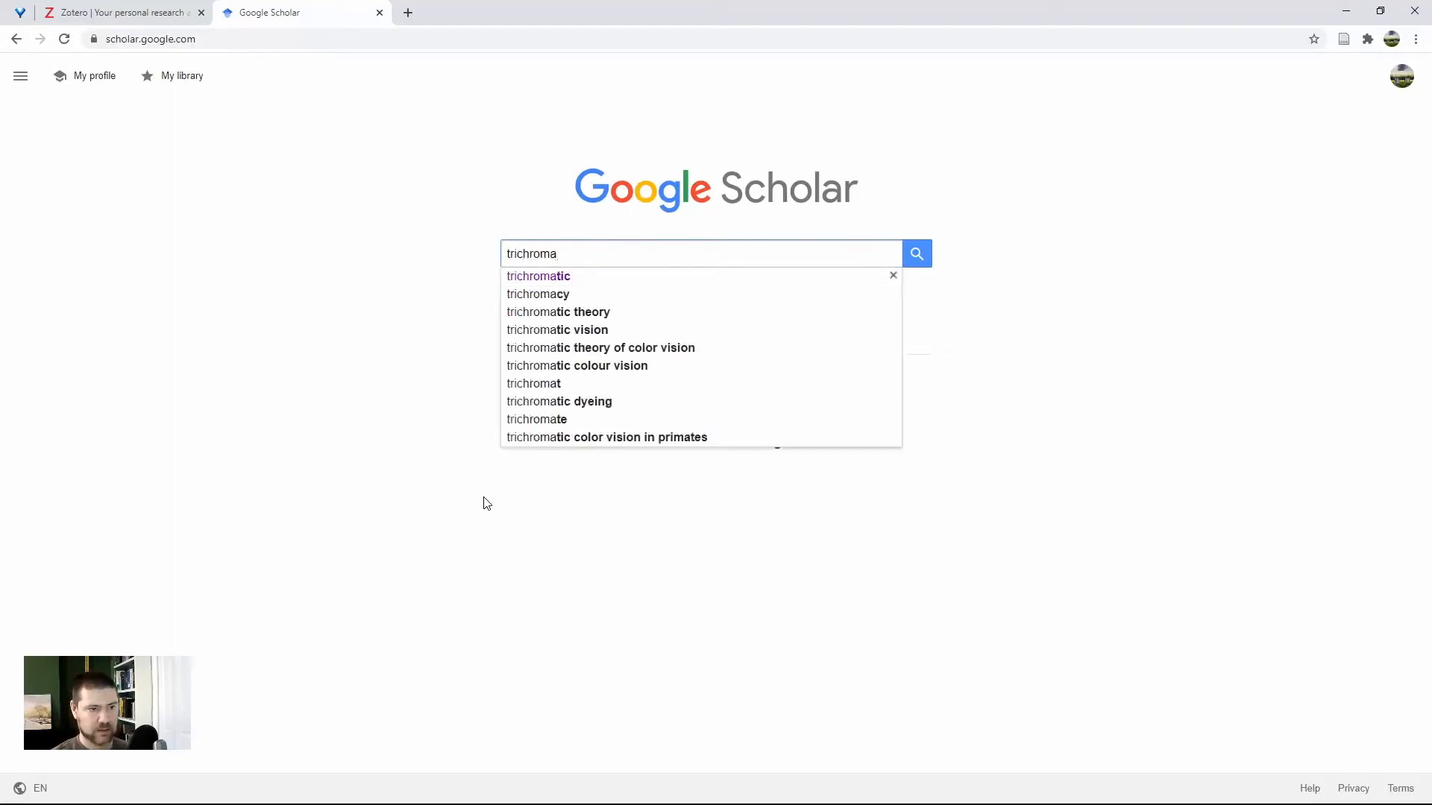
click(534, 329)
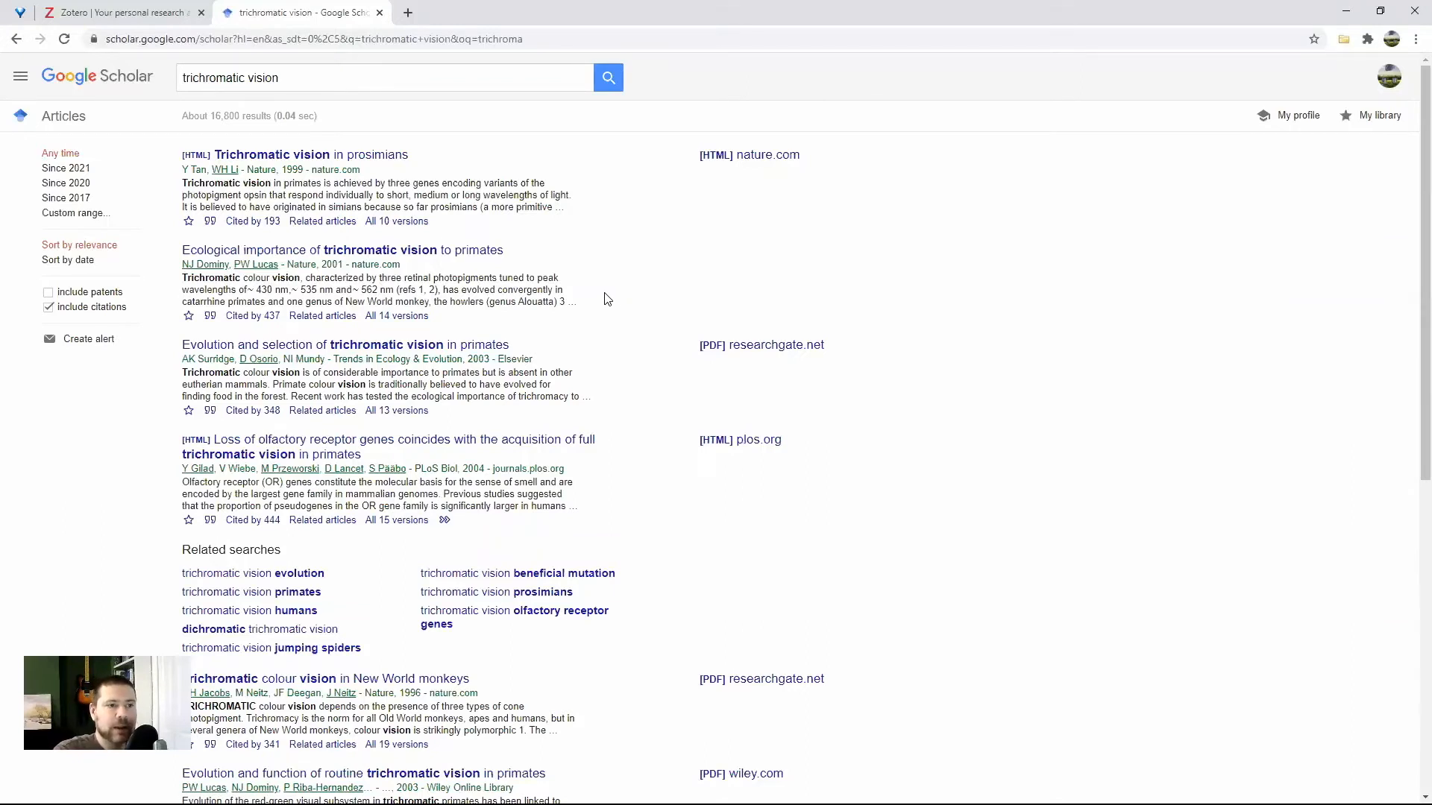
Step: Open the download page on the Zotero website and examine the Zotero Connector offered for Chrome
click(116, 15)
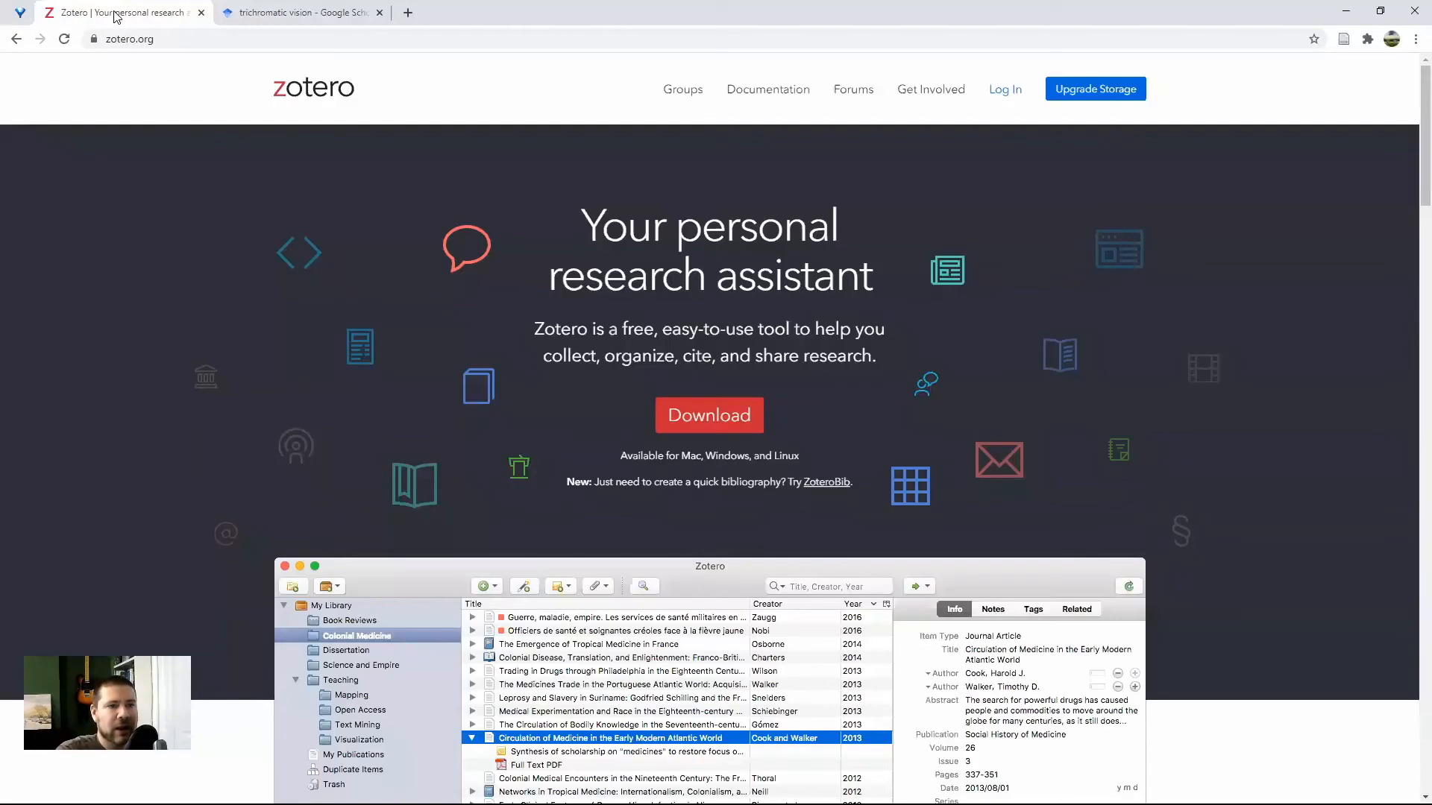
scroll(942, 182, down, 2)
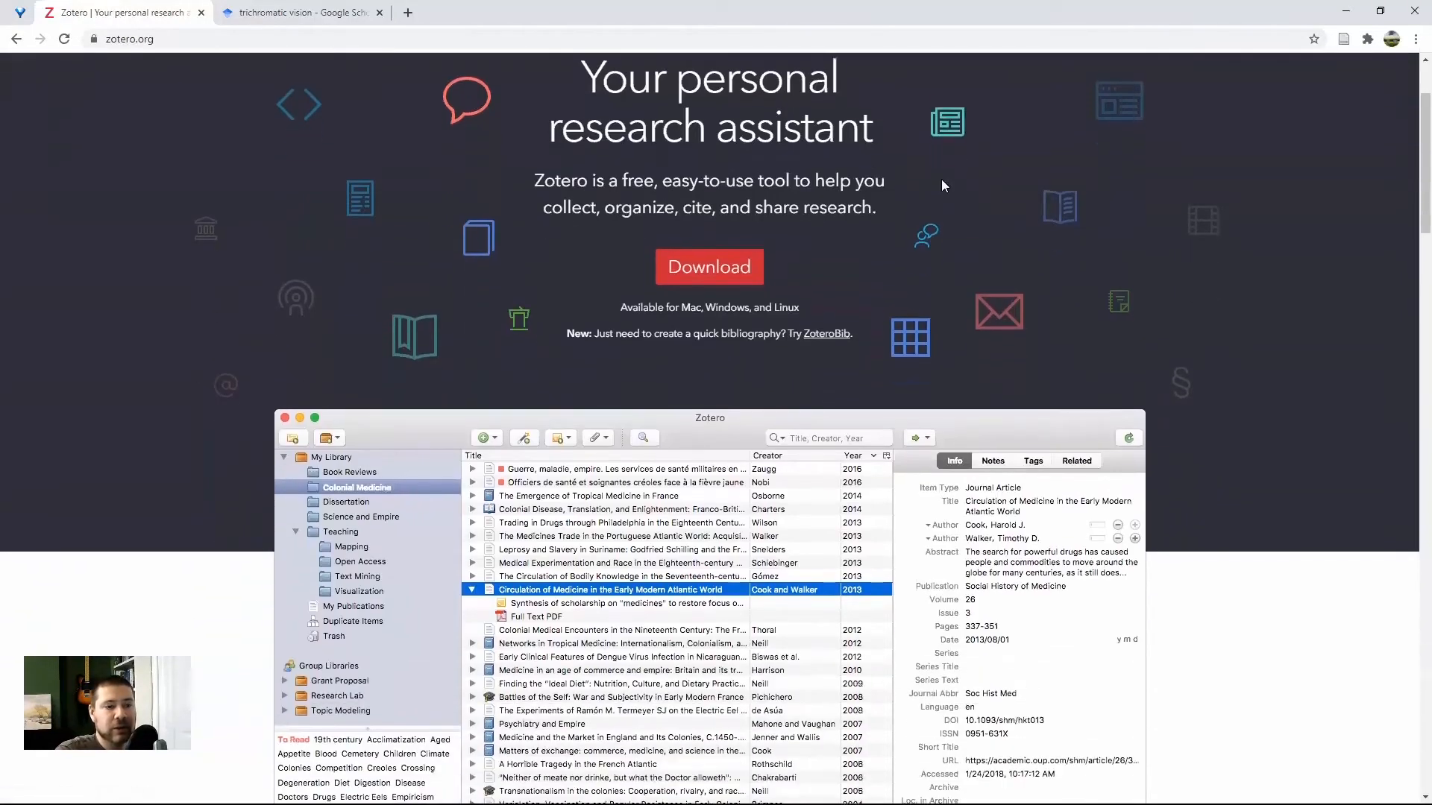
click(721, 270)
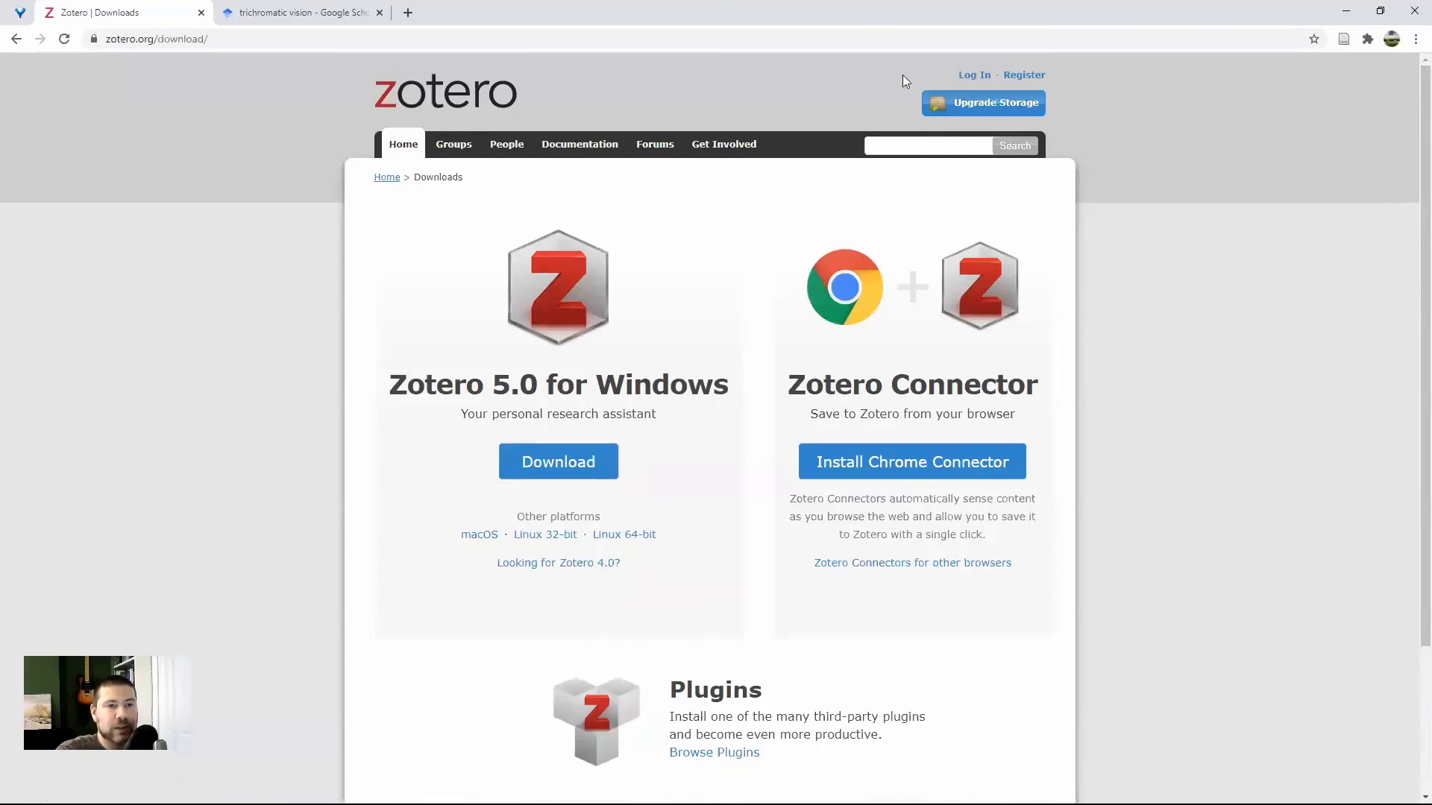
drag(916, 191, 769, 195)
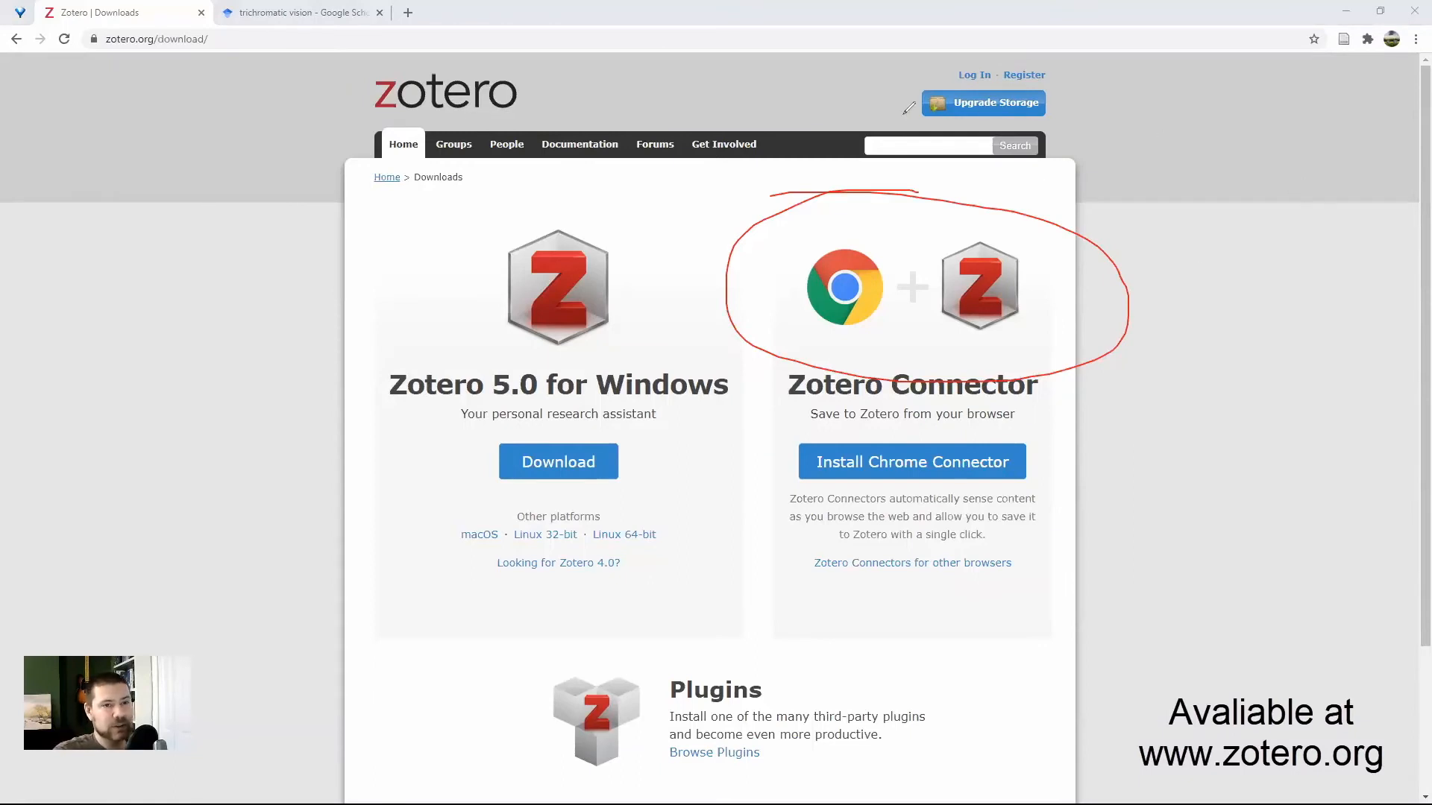
key(Escape)
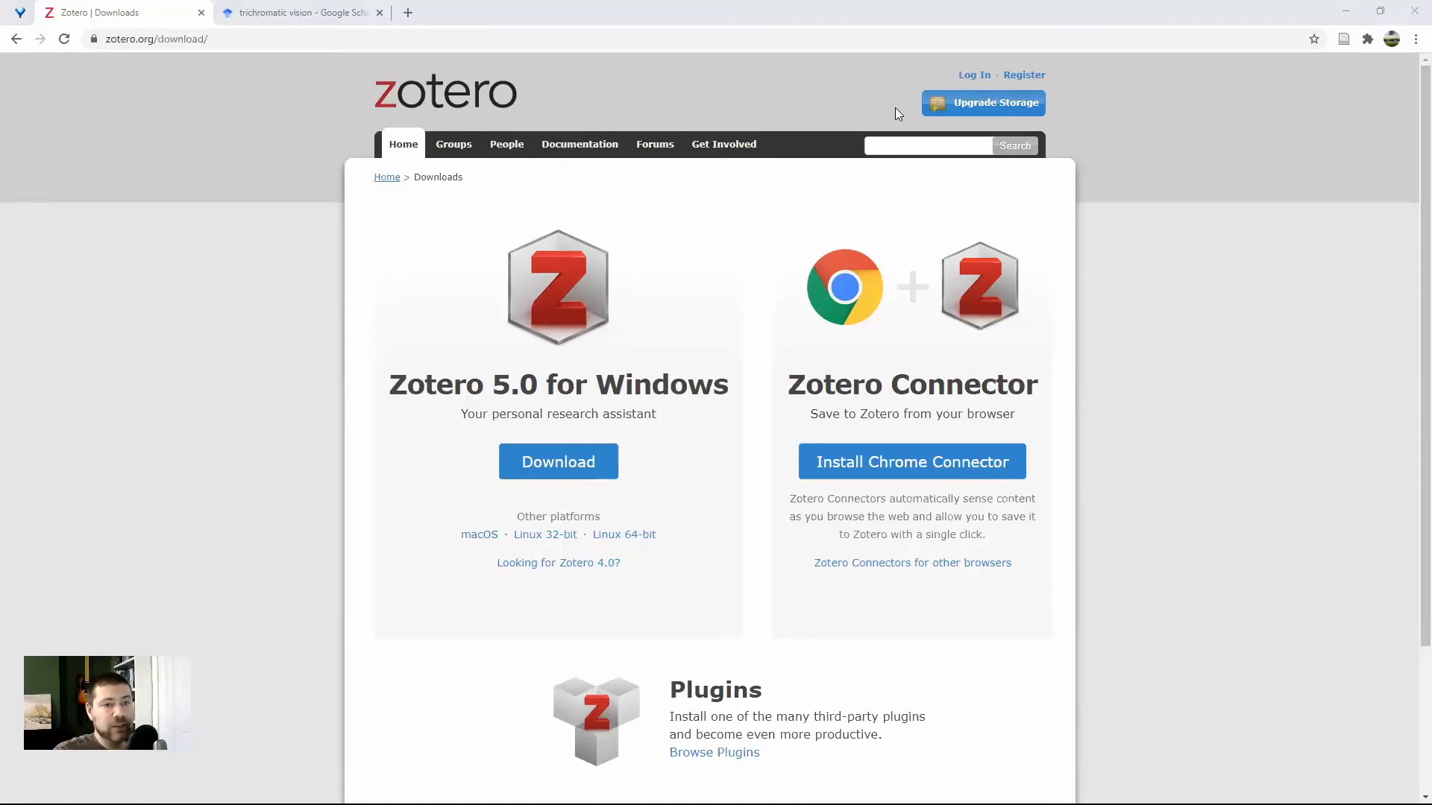
Step: From the Google Scholar results, save to Zotero the Ecological importance, Loss of olfactory receptor genes, Evolution and function, and Degeneration of olfactory receptor articles
click(320, 13)
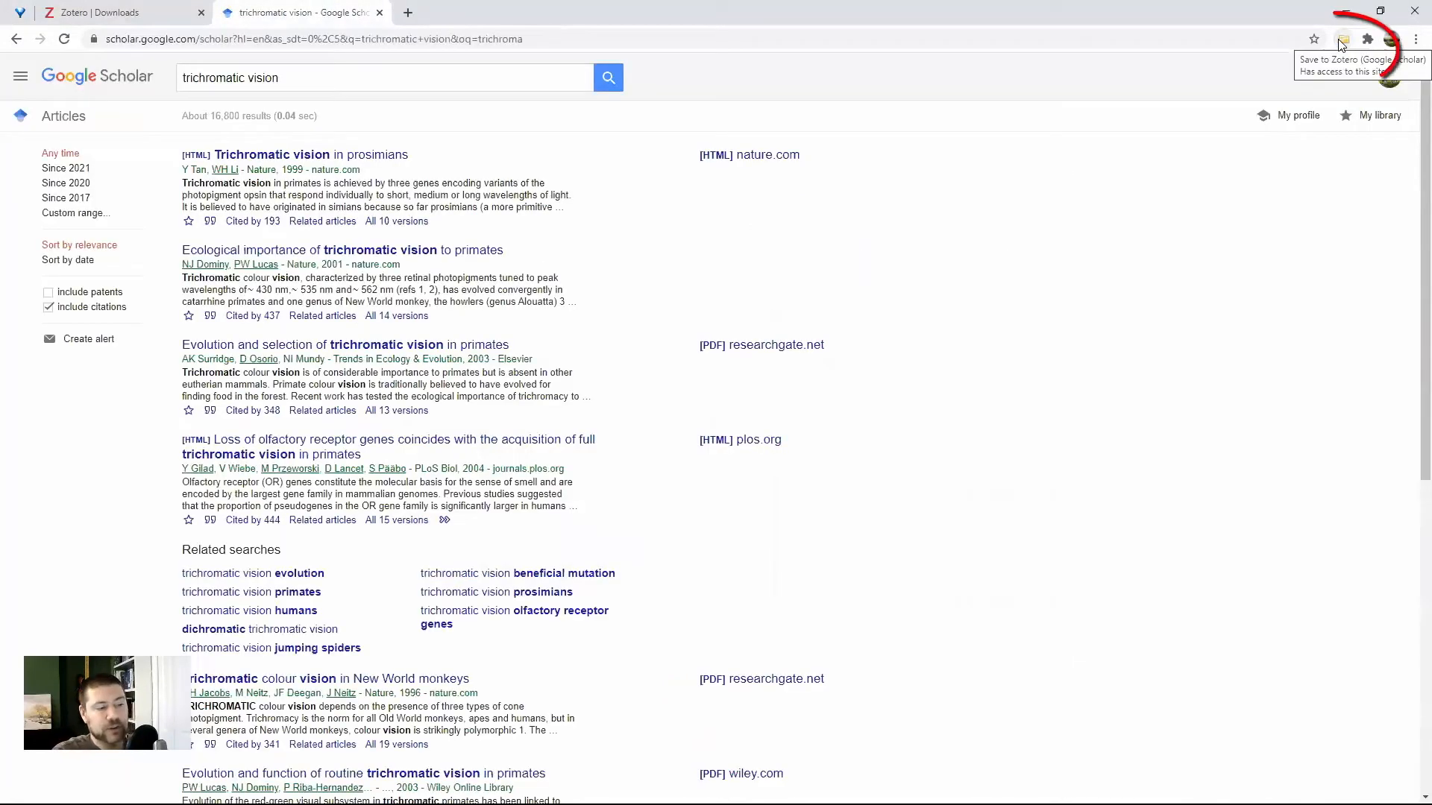
click(1341, 42)
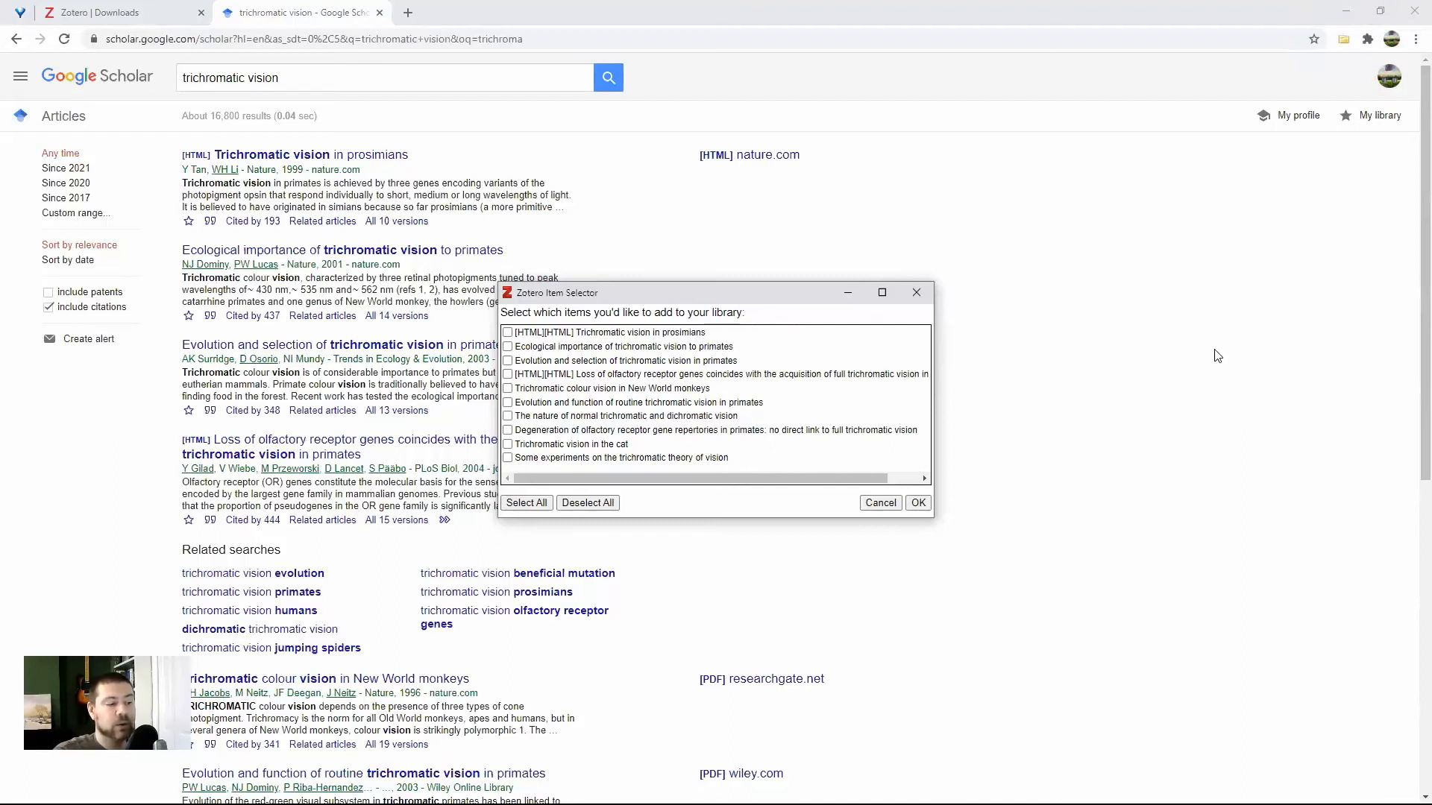
click(508, 346)
click(508, 375)
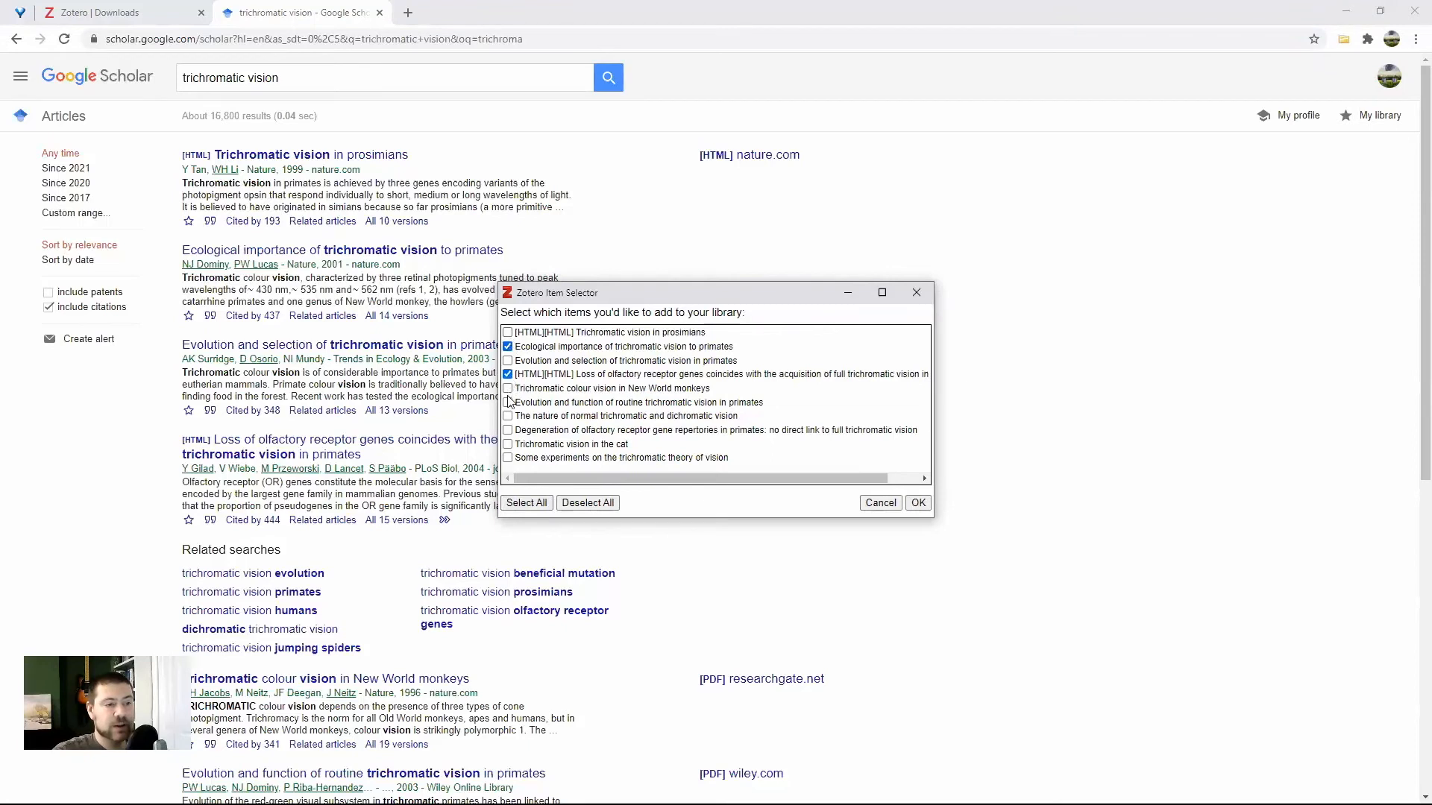
click(508, 403)
click(918, 503)
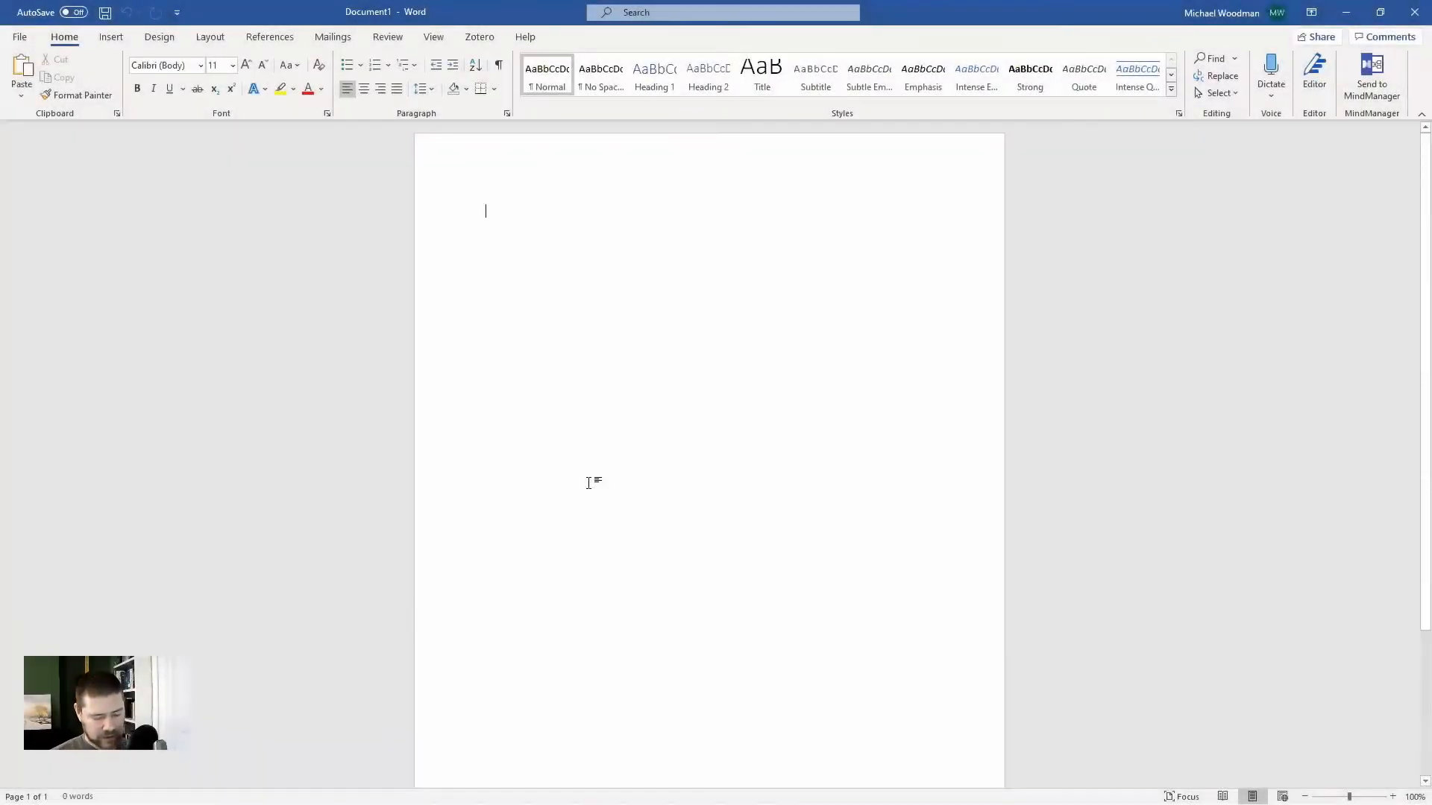
Step: In a blank Word document, write the heading line "My essay" and below it the line "A paragraph of text"
text(My)
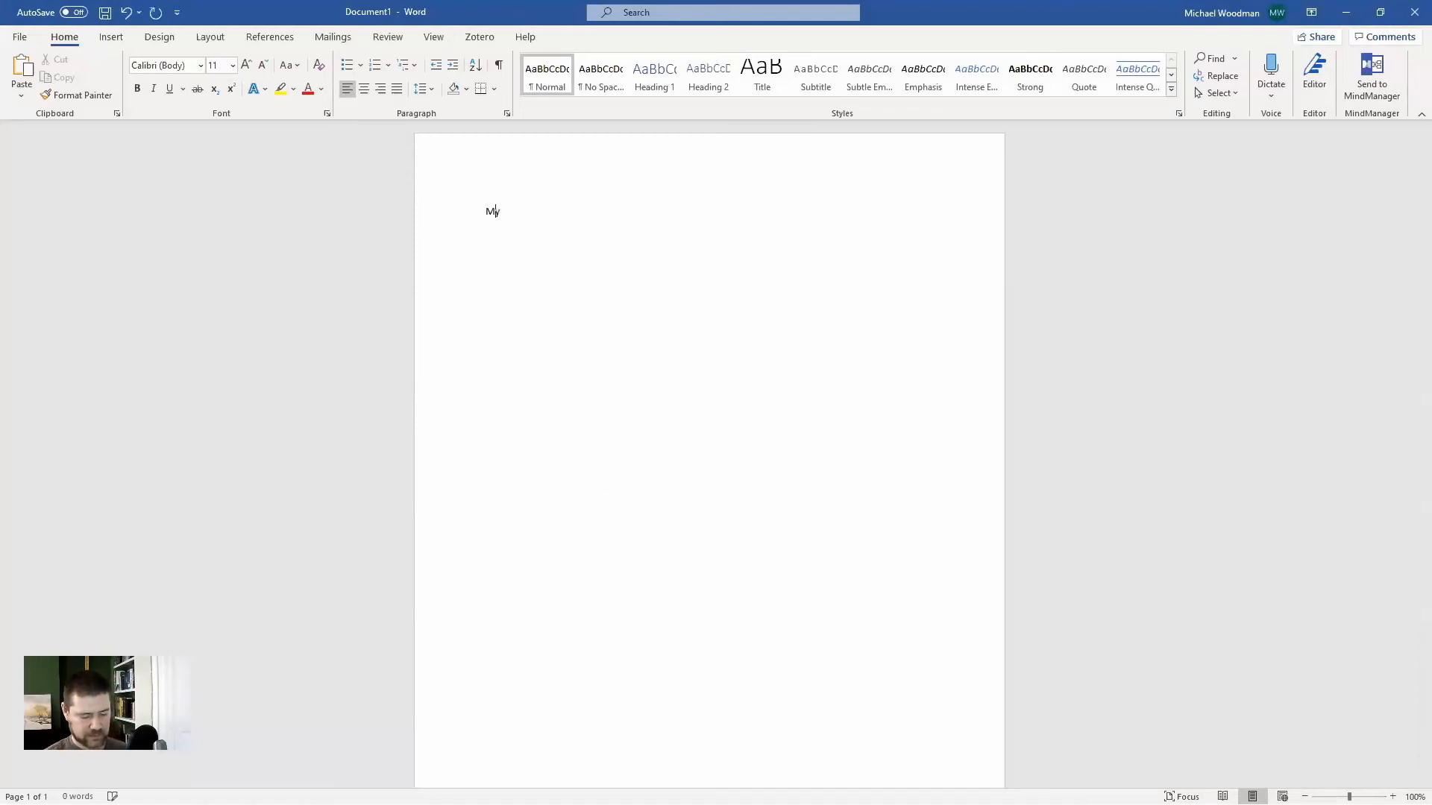
text( essay)
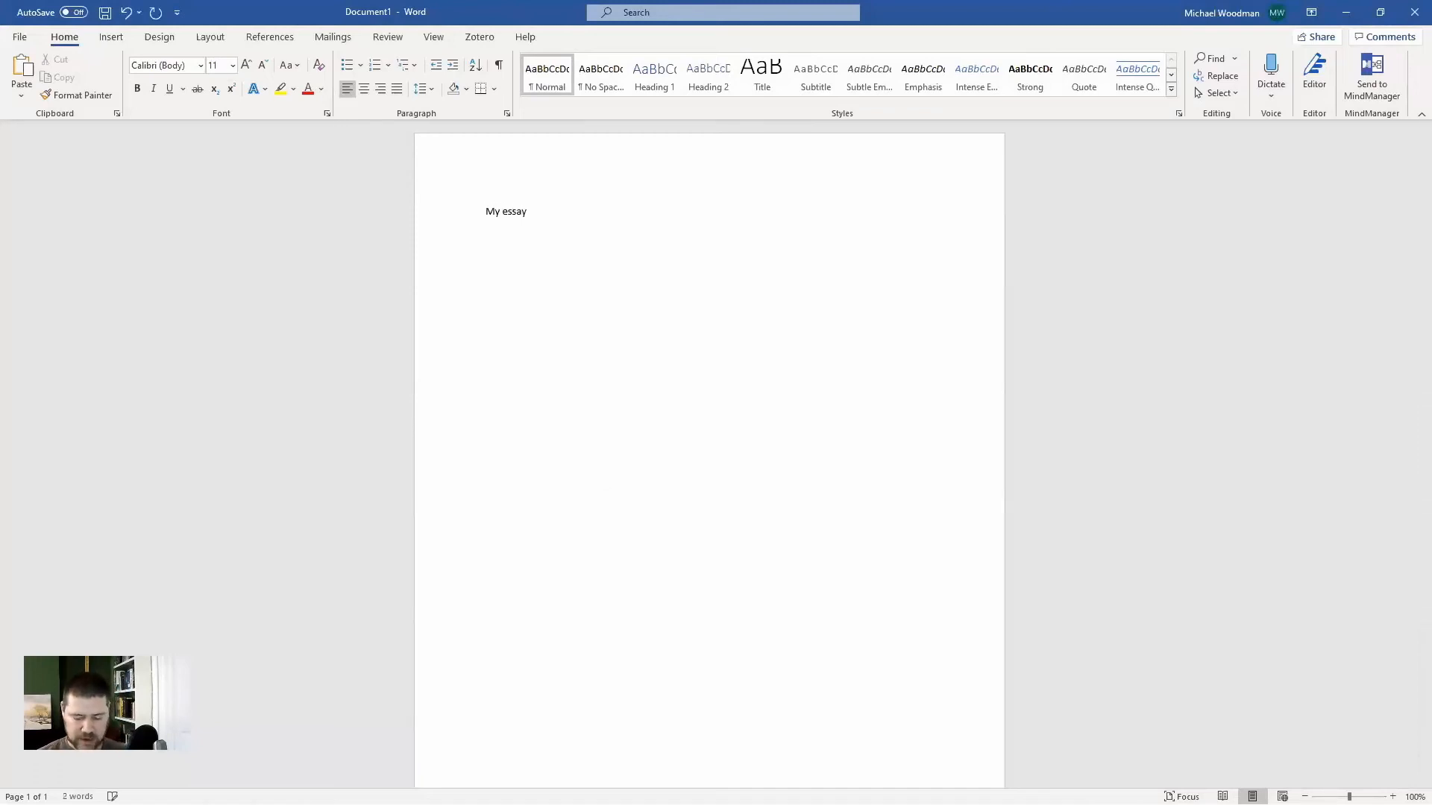
key(Return)
text(A pa)
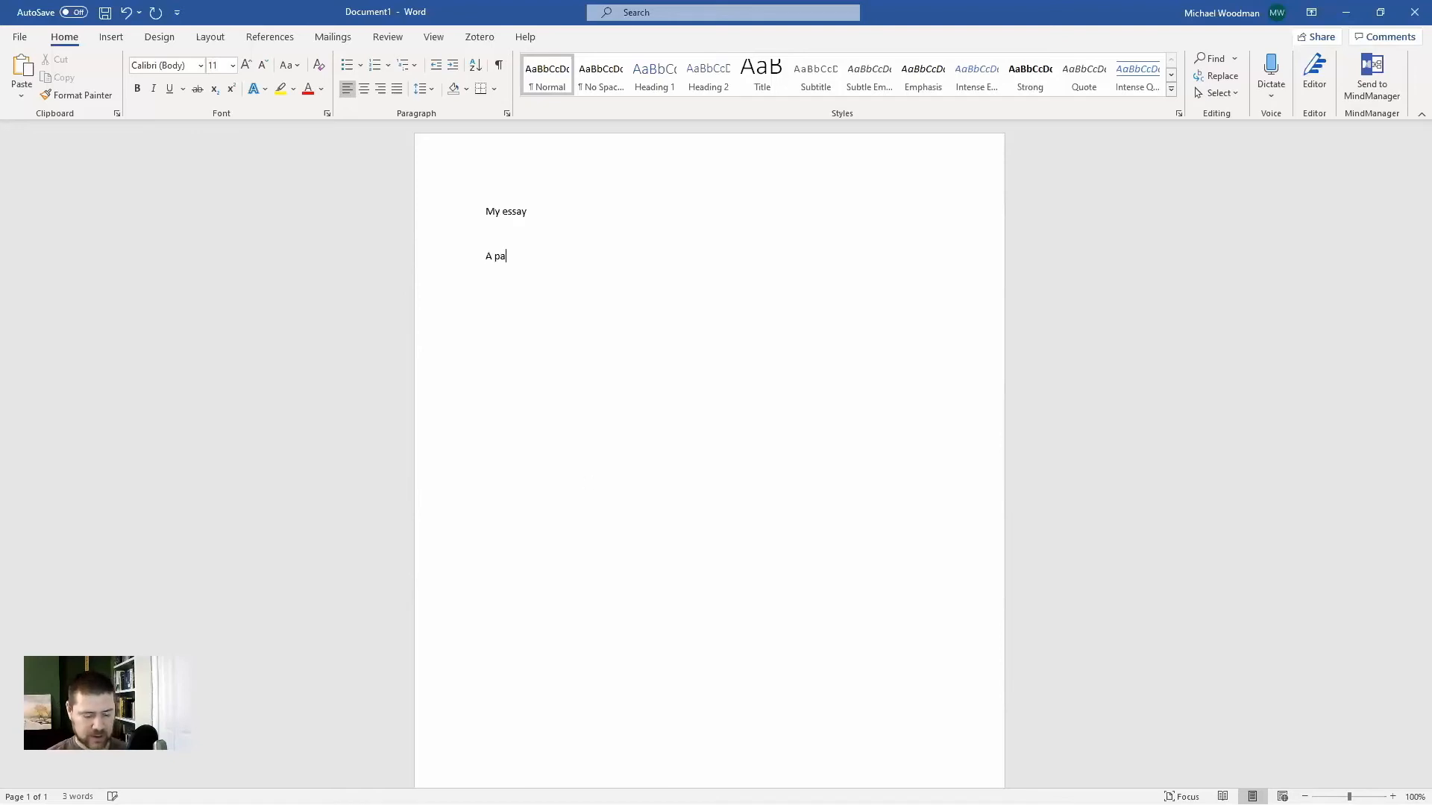
text(ragraph of text)
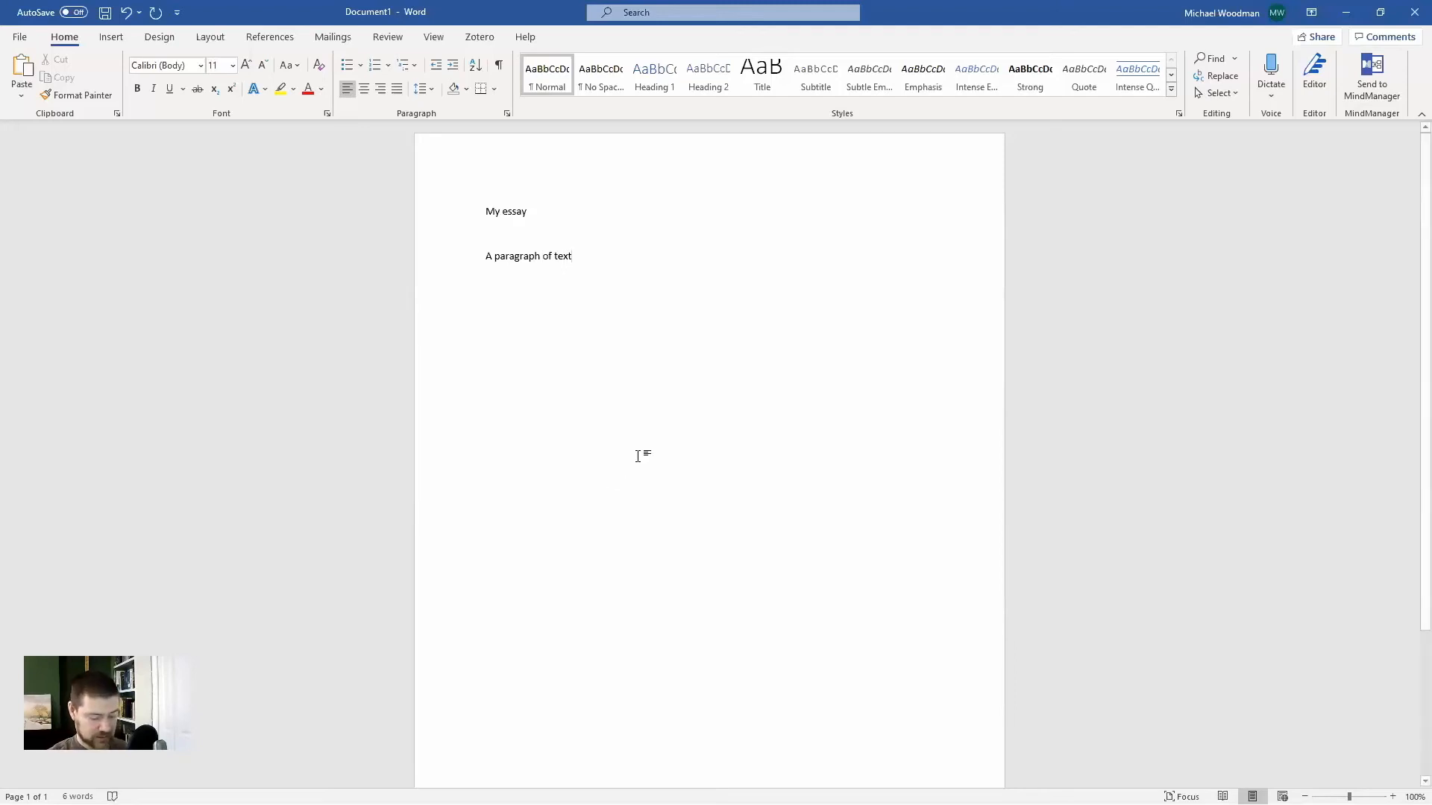
ctrl+scroll(634, 451, up, 8)
scroll(590, 388, up, 2)
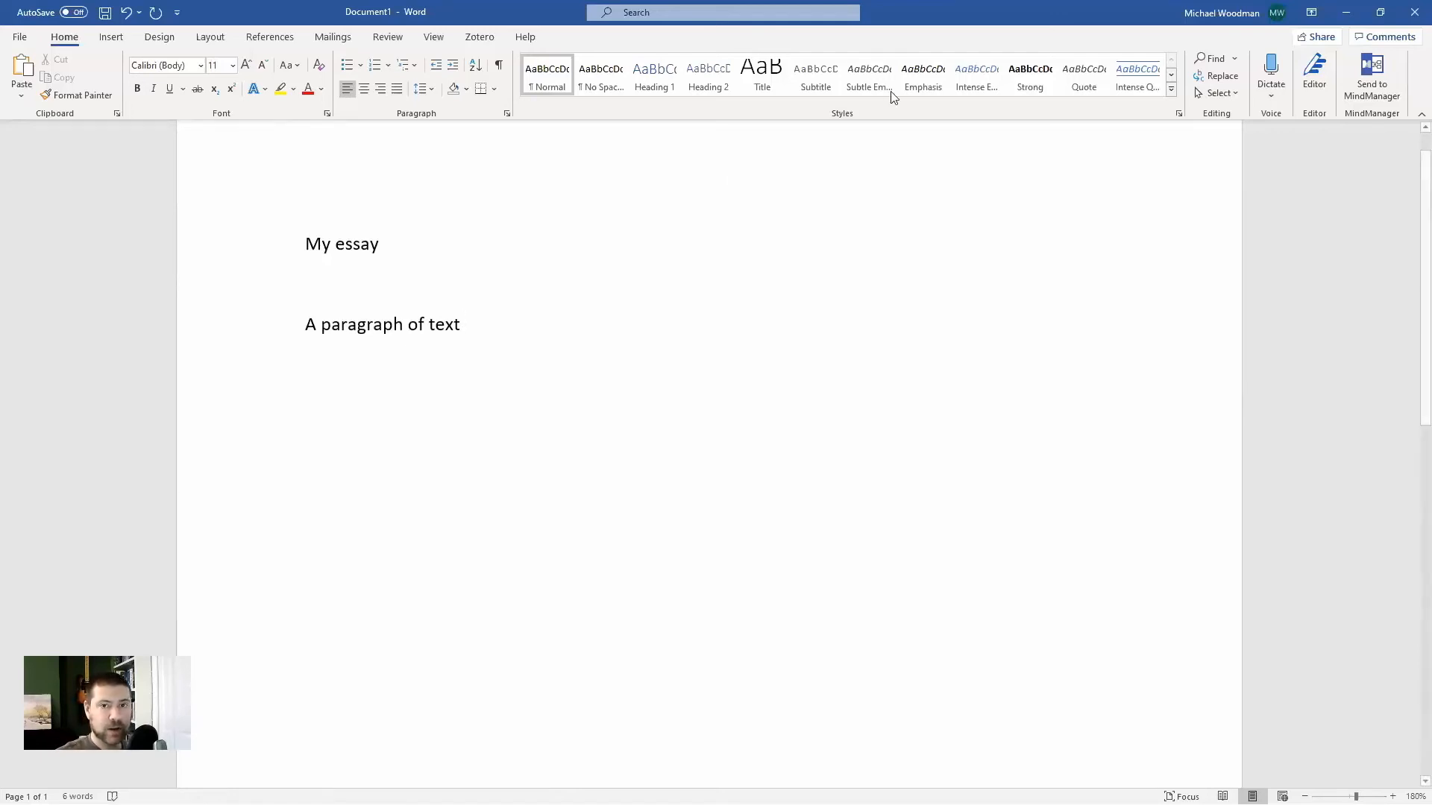
drag(479, 14, 430, 22)
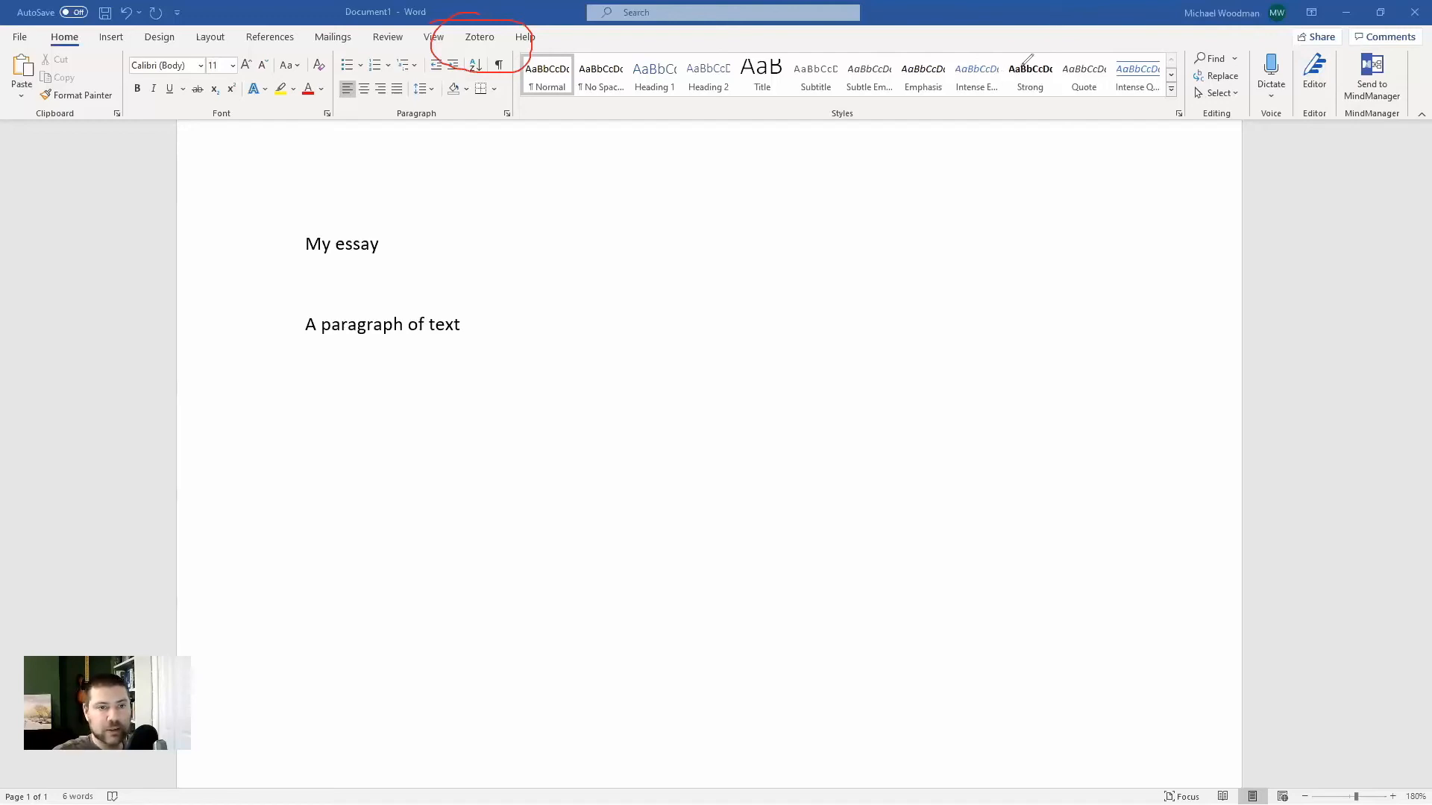
key(ctrl+z)
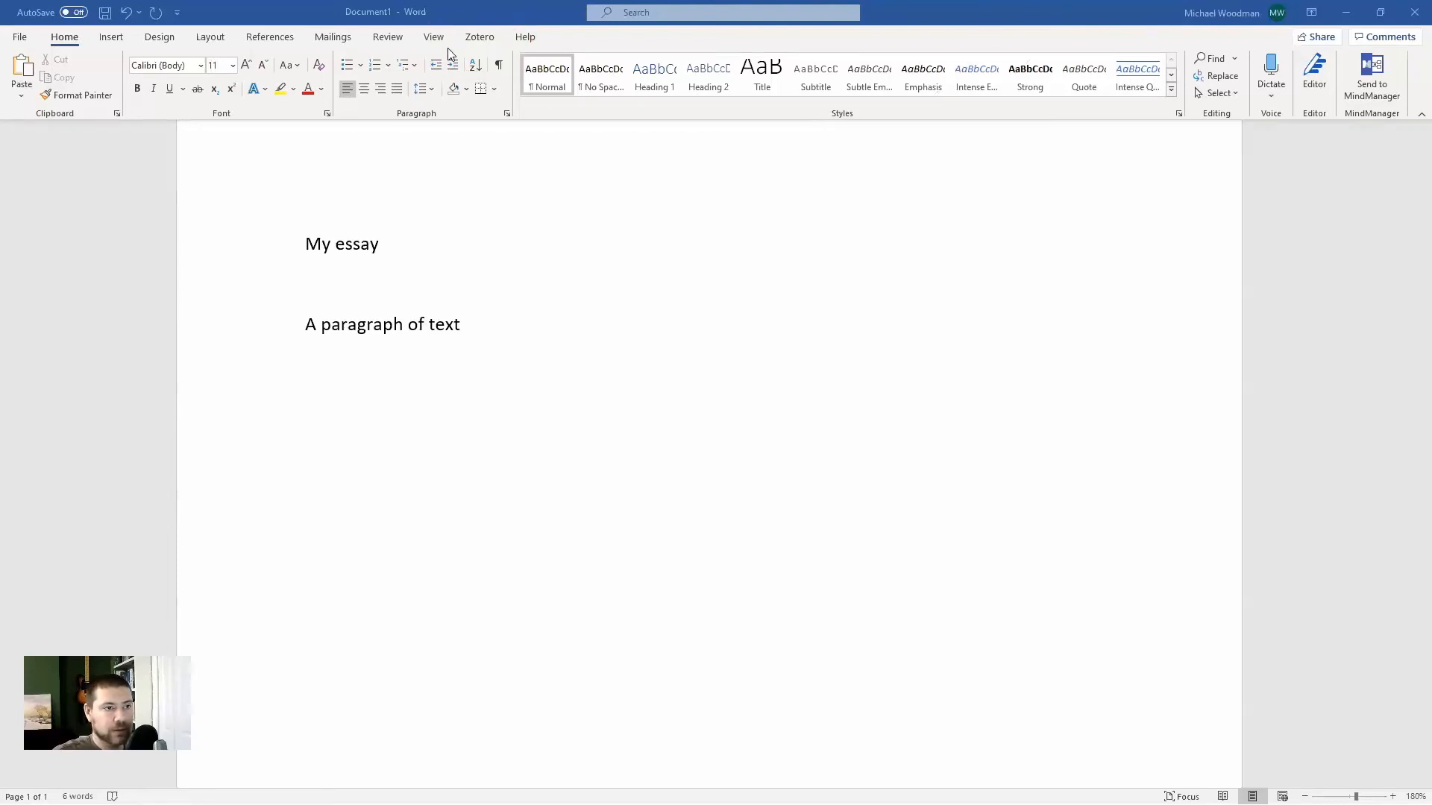
Step: Start a Zotero citation after "A paragraph of text" and set the document's citation style to Elsevier - Harvard (with titles)
click(480, 39)
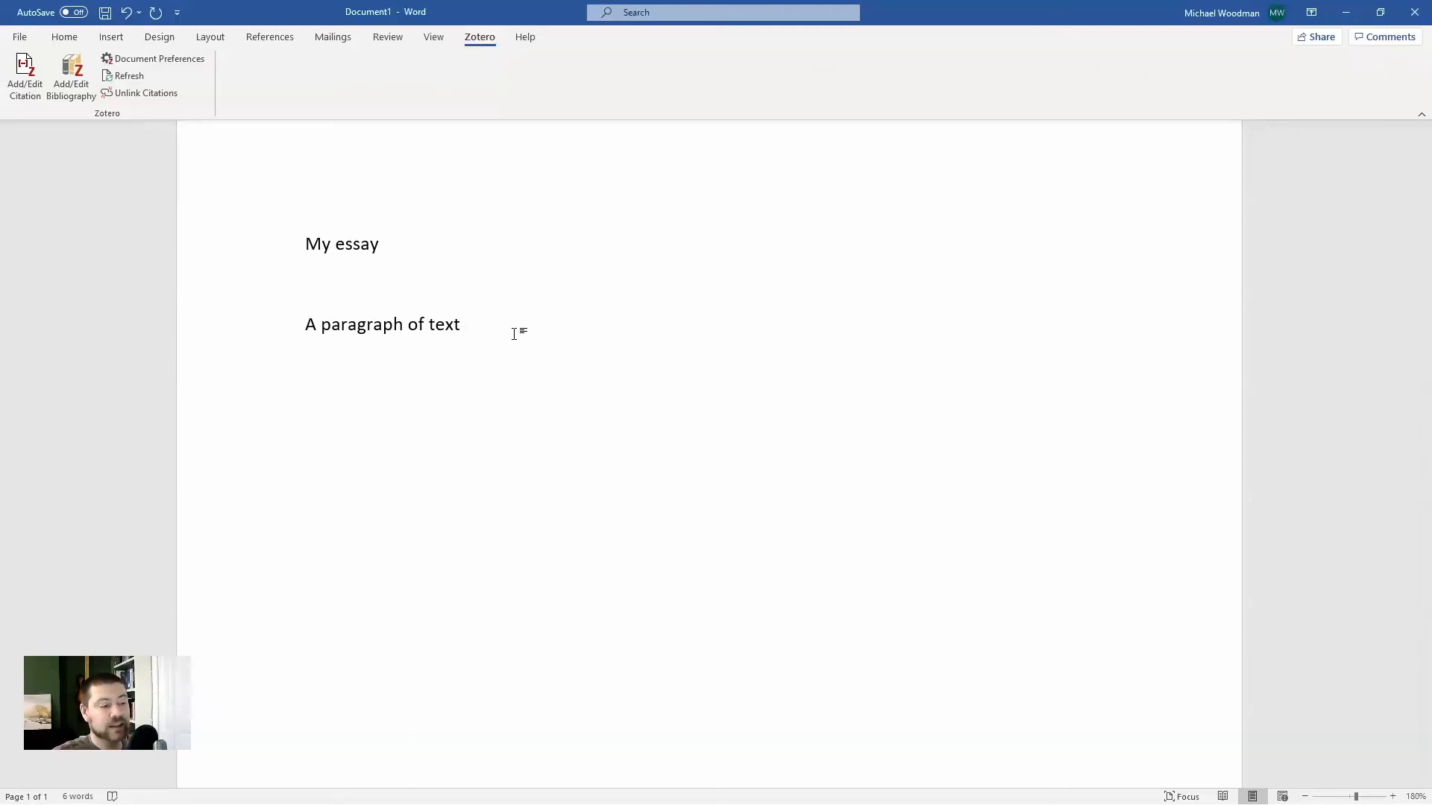
click(27, 79)
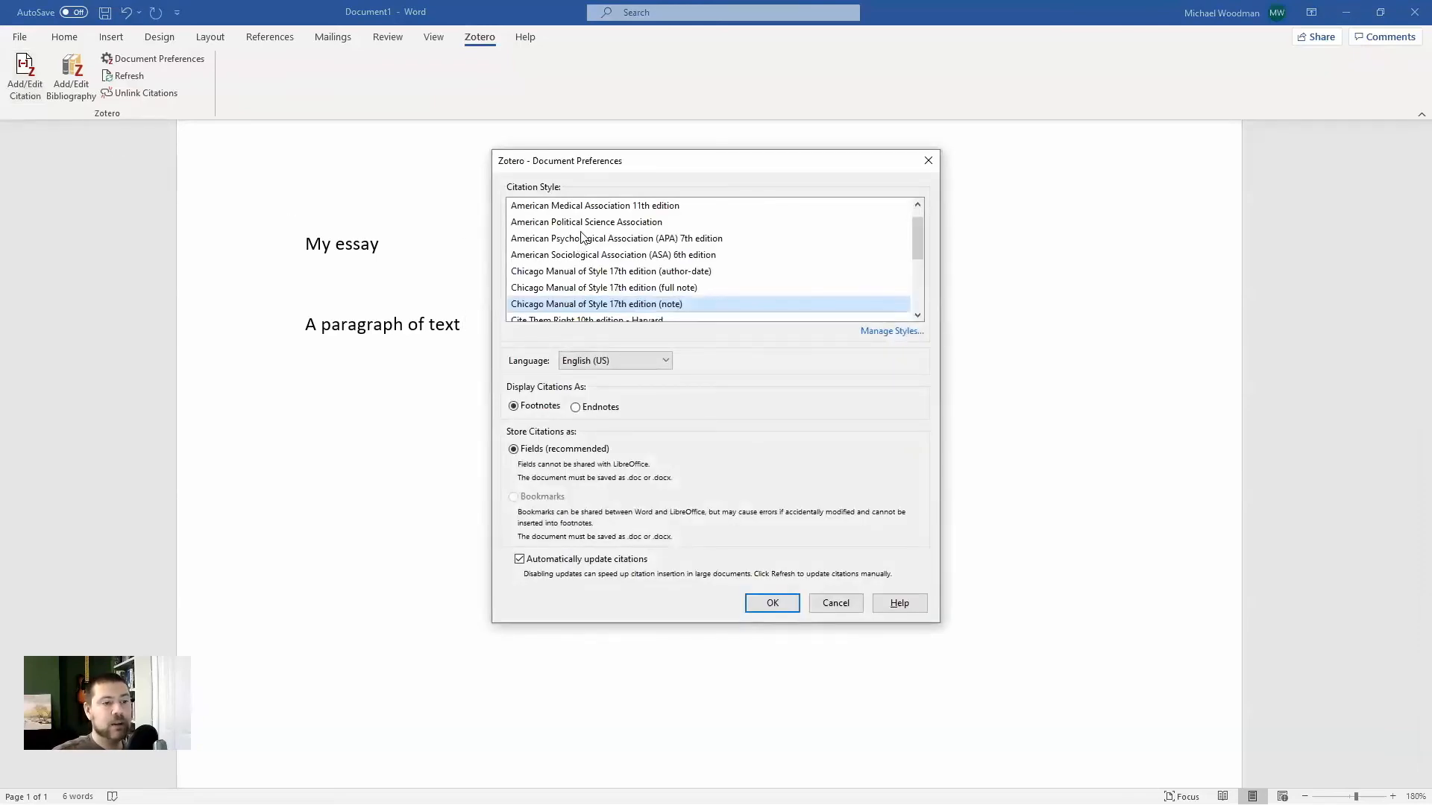
scroll(582, 236, down, 1)
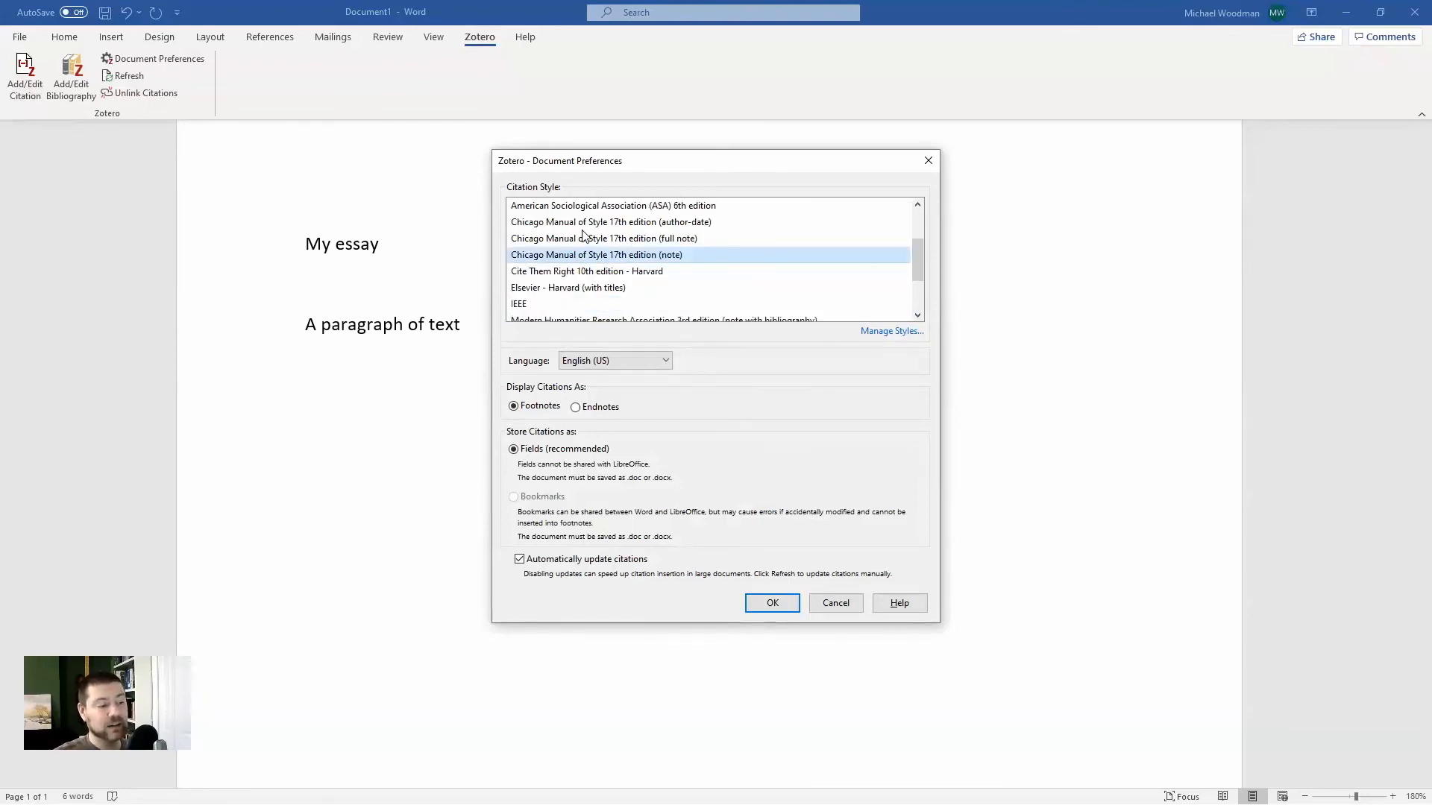
scroll(604, 235, down, 1)
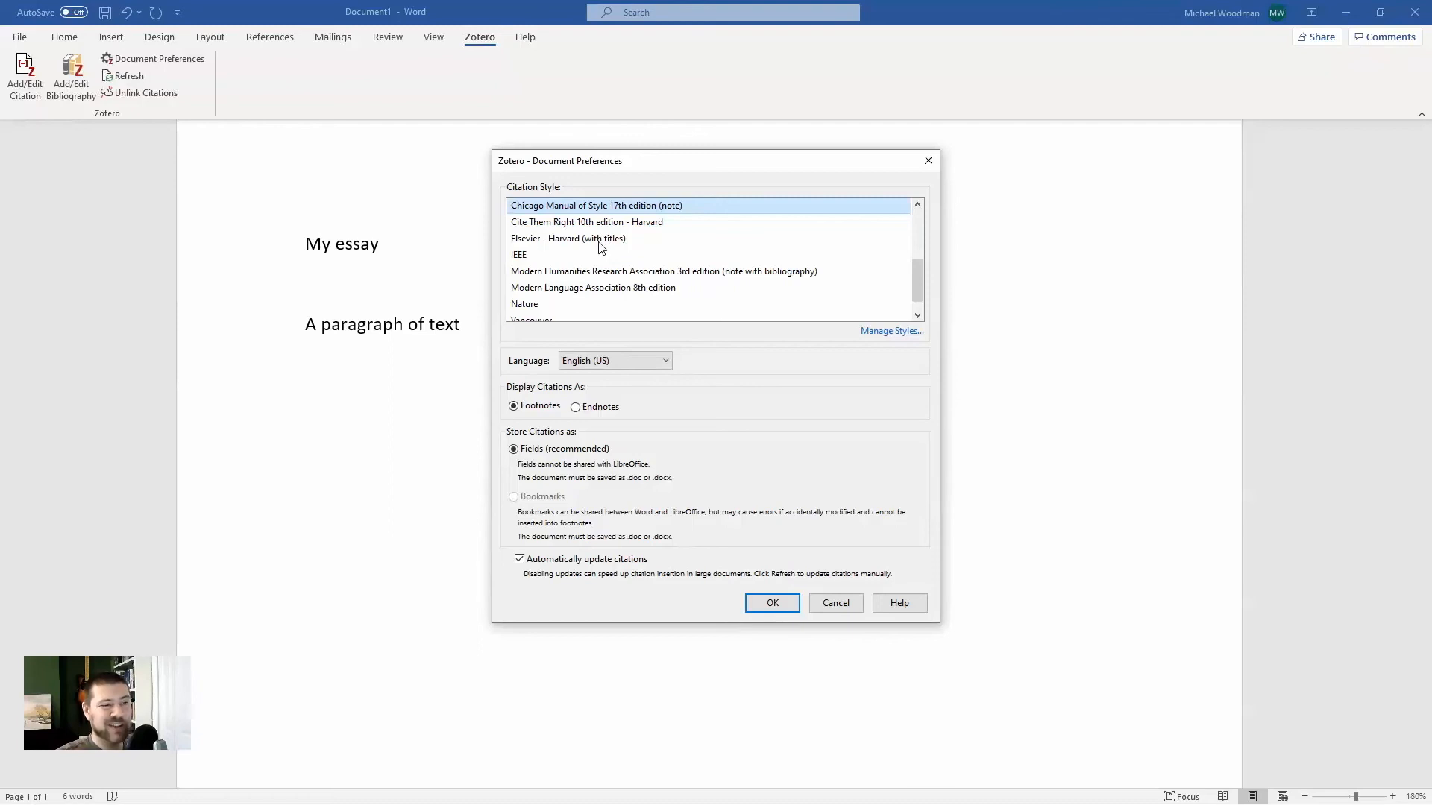
click(564, 240)
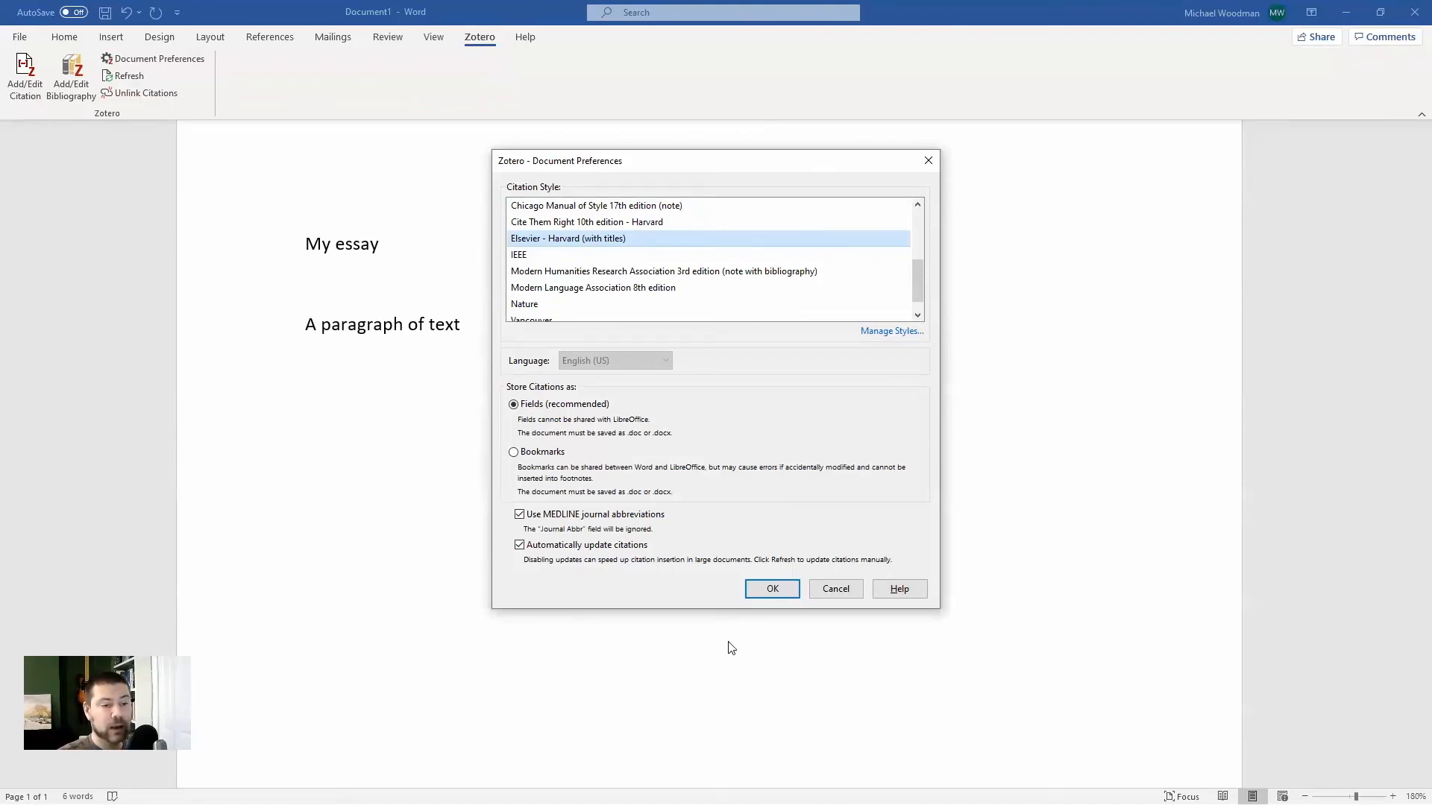
click(770, 588)
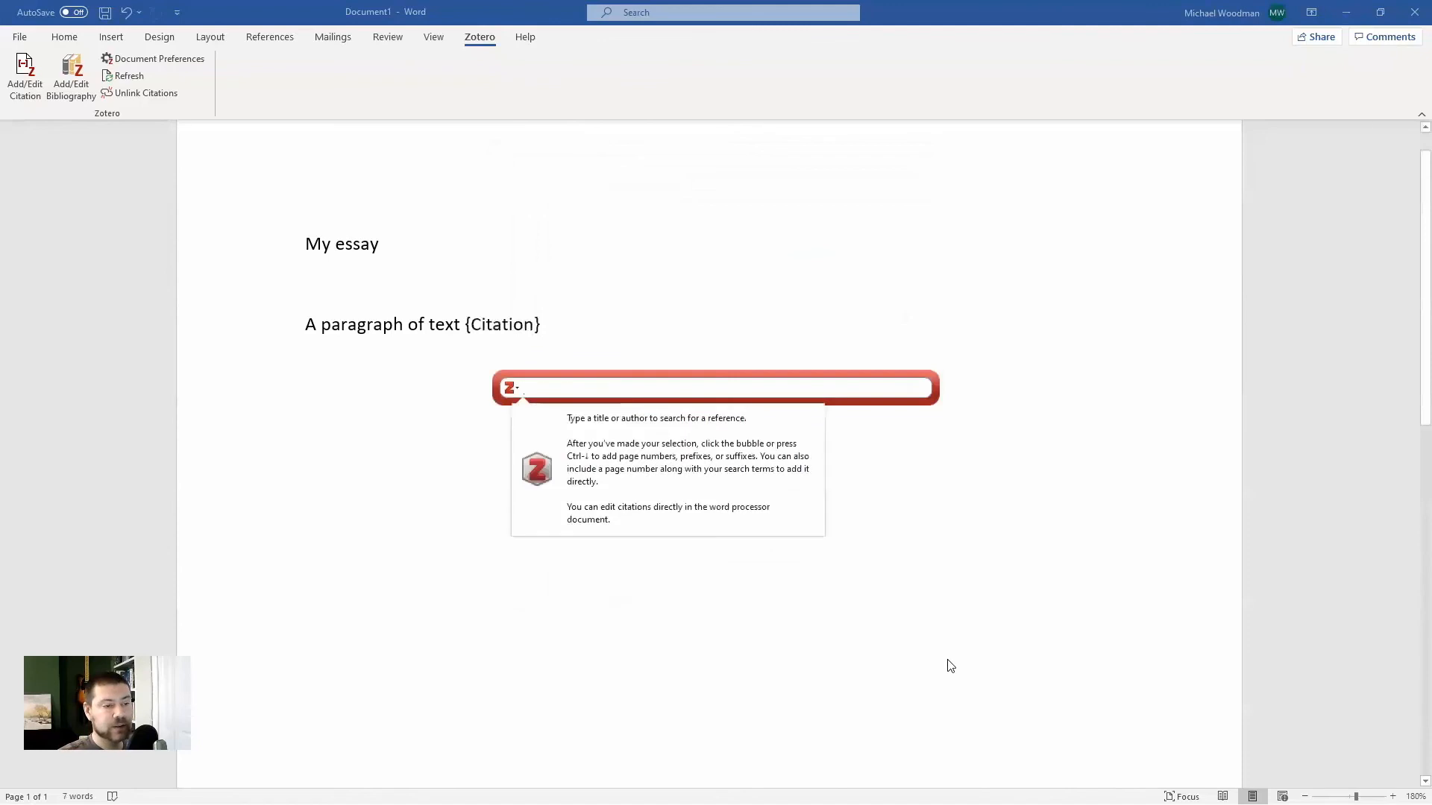
Step: Search the Zotero library for references matching "tri" and clear the search without picking one
text(tri)
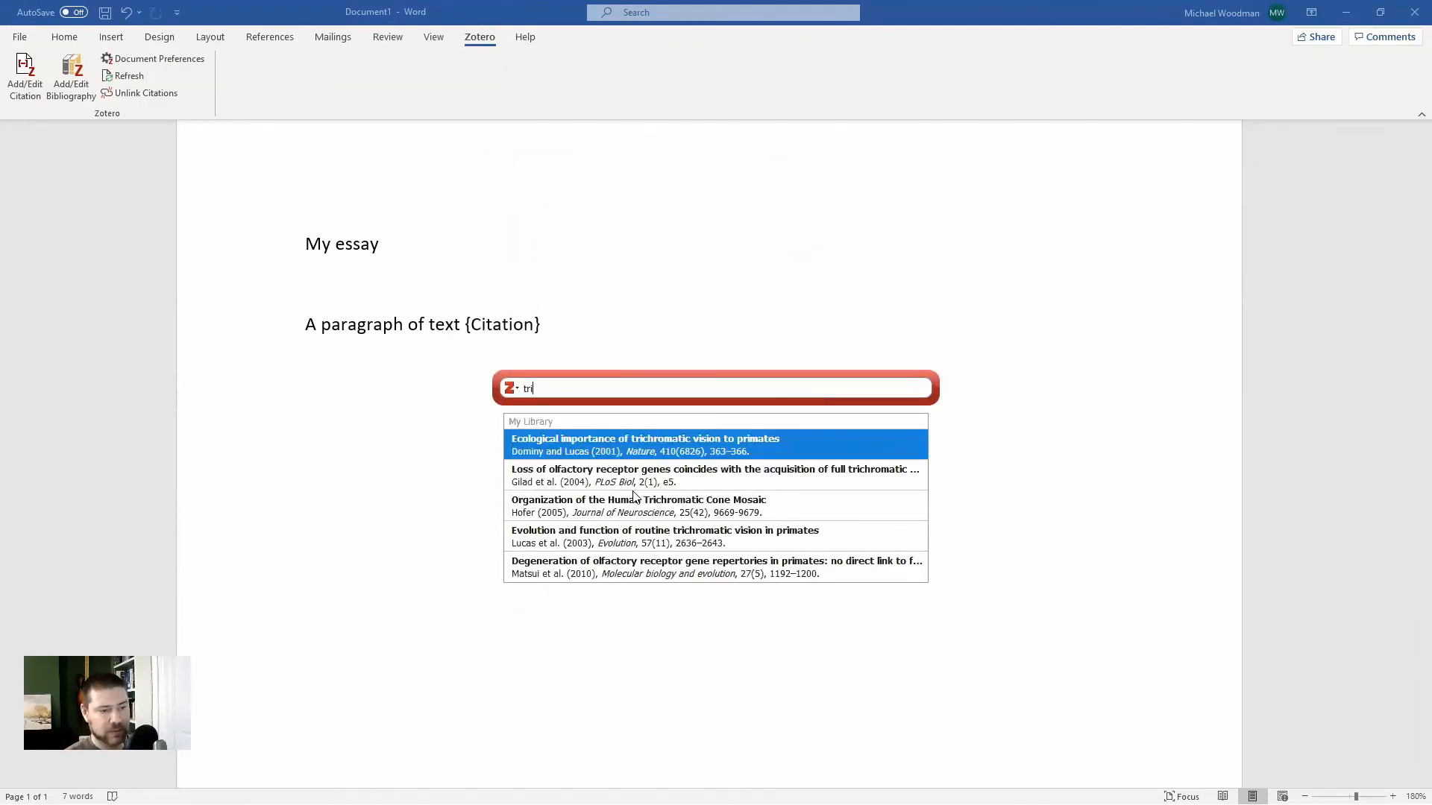
key(BackSpace)
key(BackSpace)
key(BackSpace)
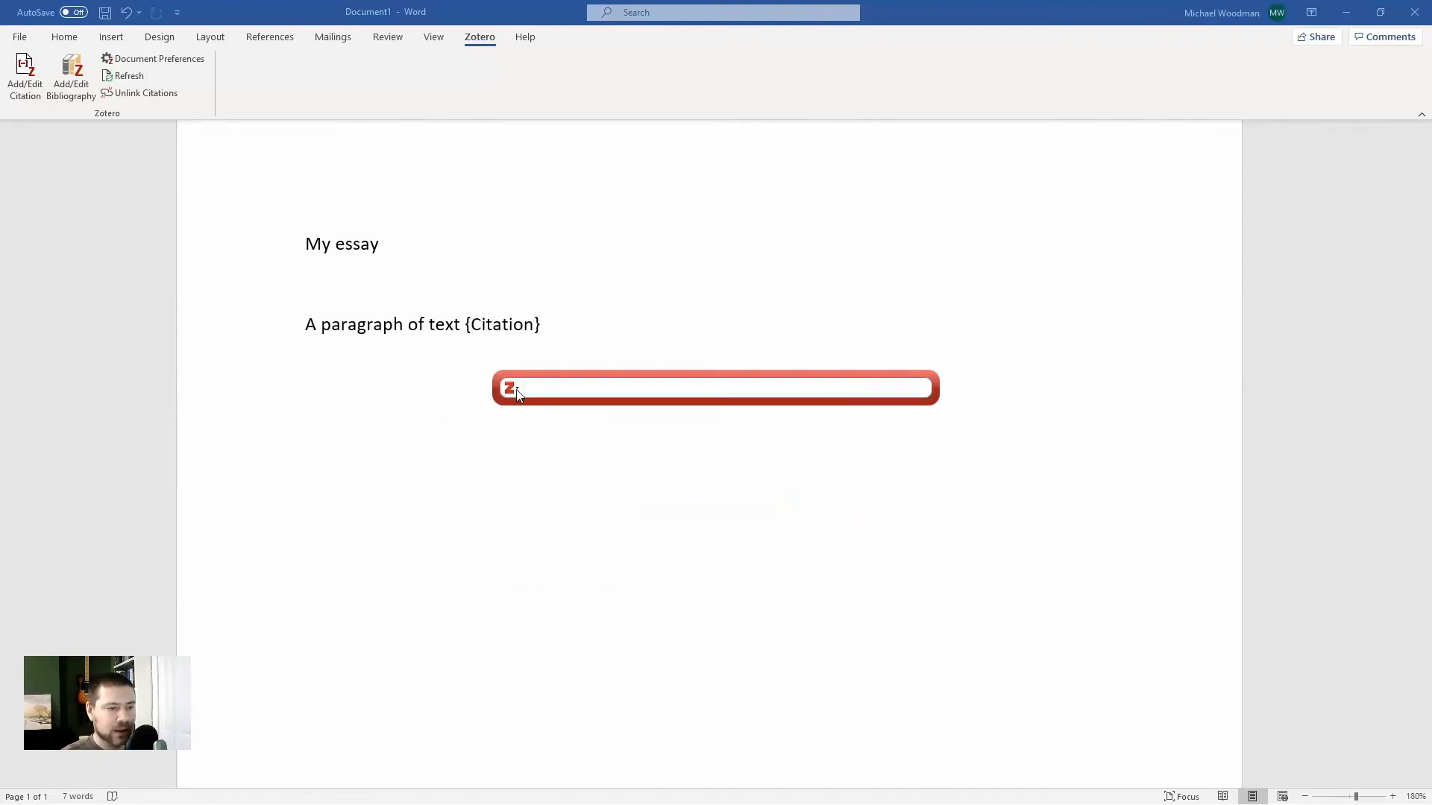
Step: Change the citation picker to Classic View and cite Becoming a writer from the my essay collection
click(518, 391)
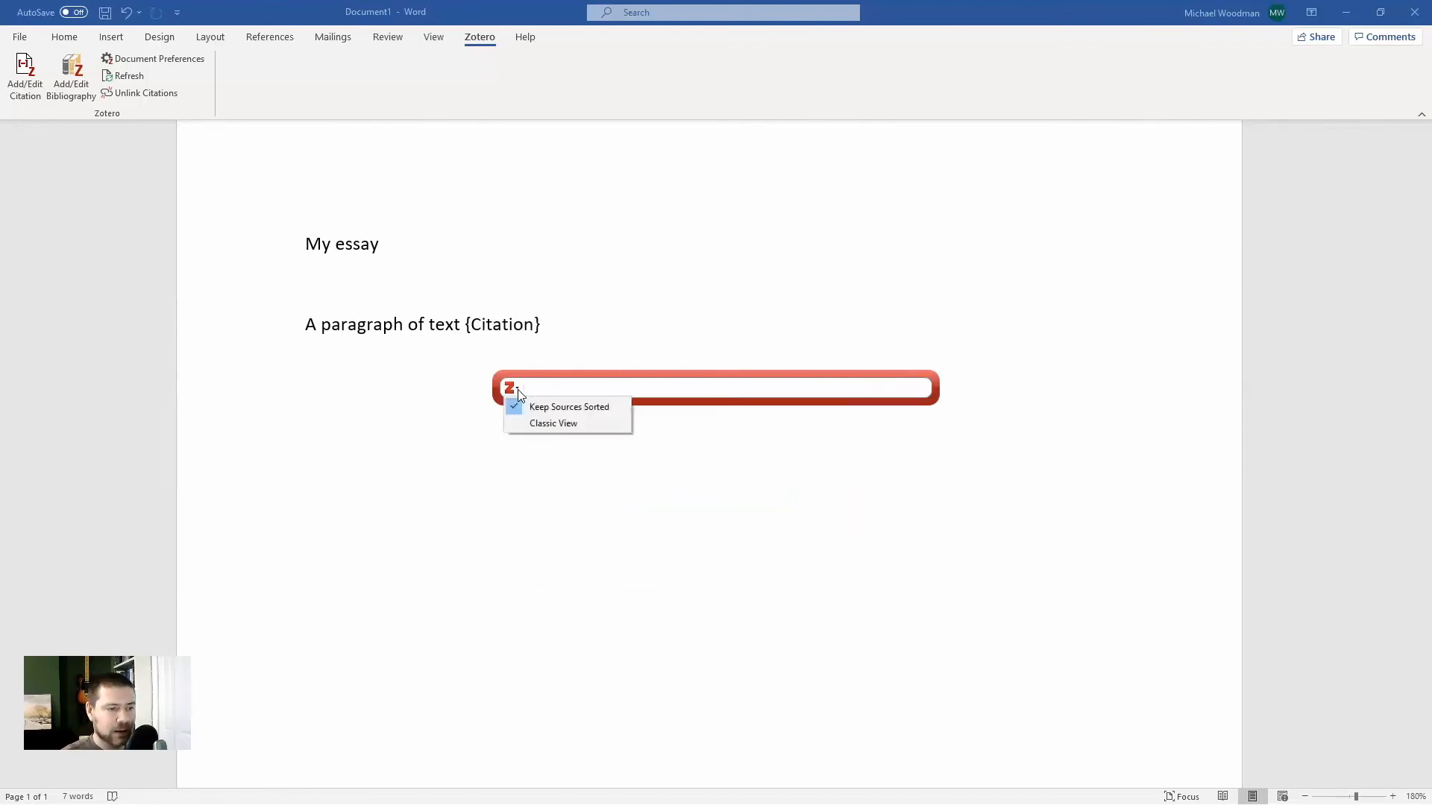
click(541, 423)
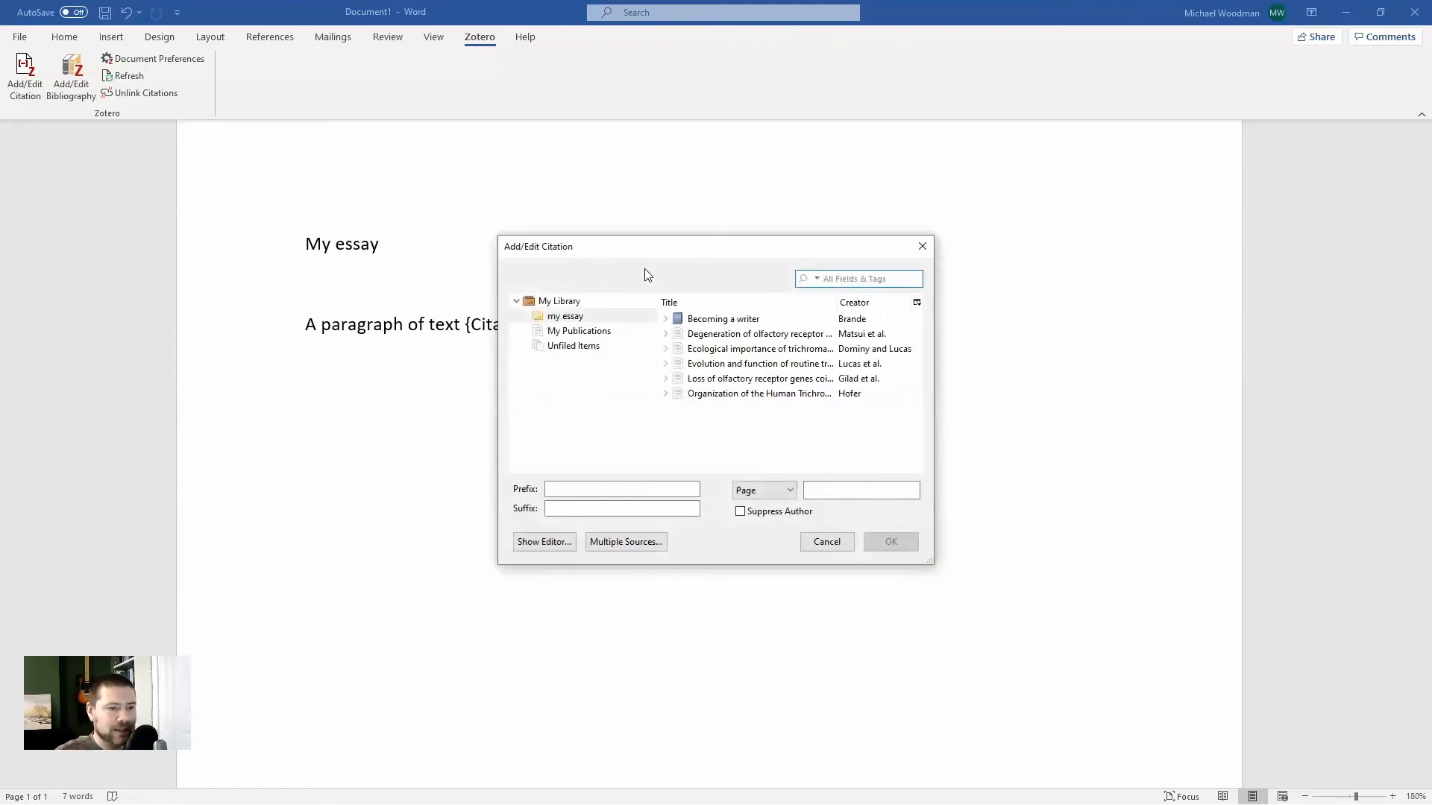
drag(659, 249, 838, 234)
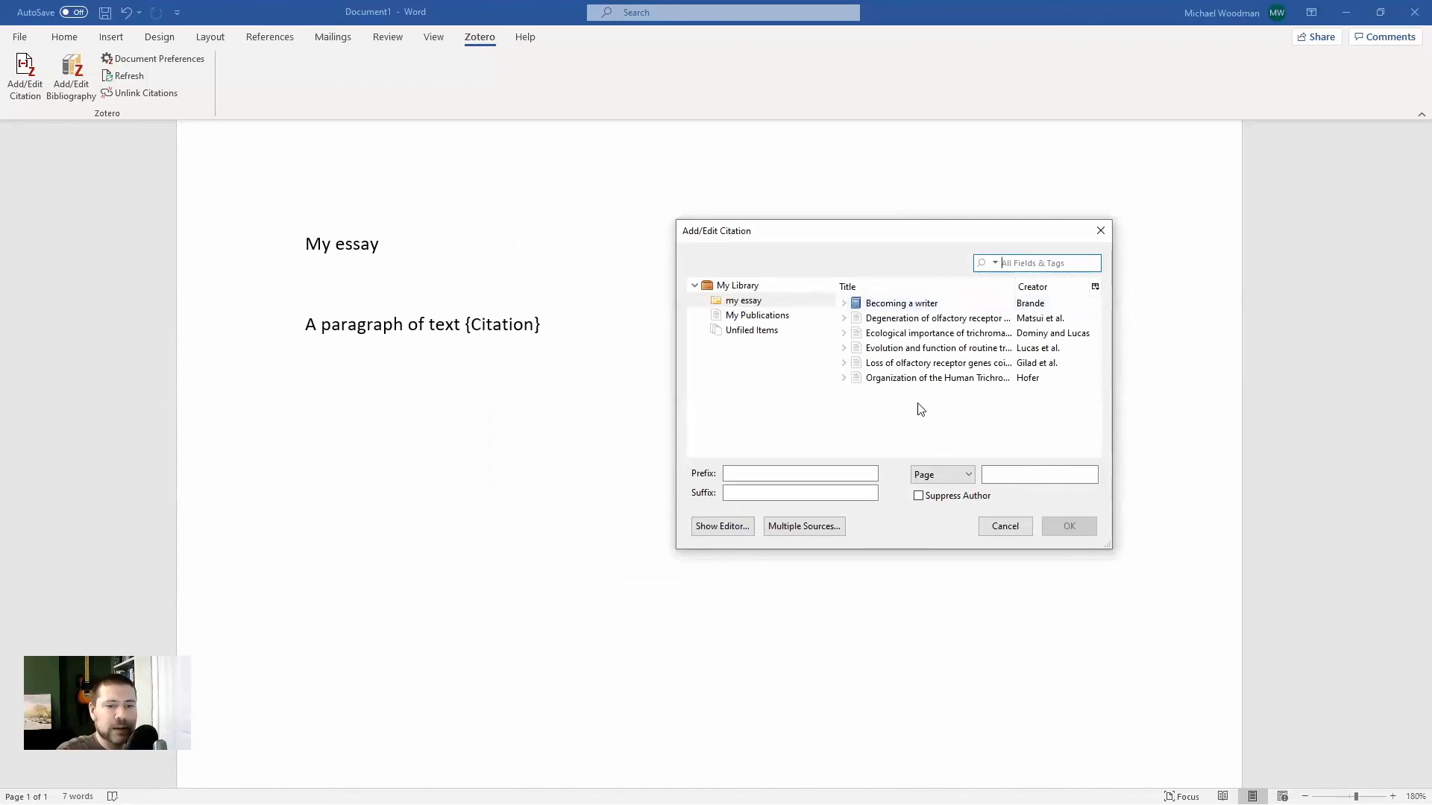
click(897, 305)
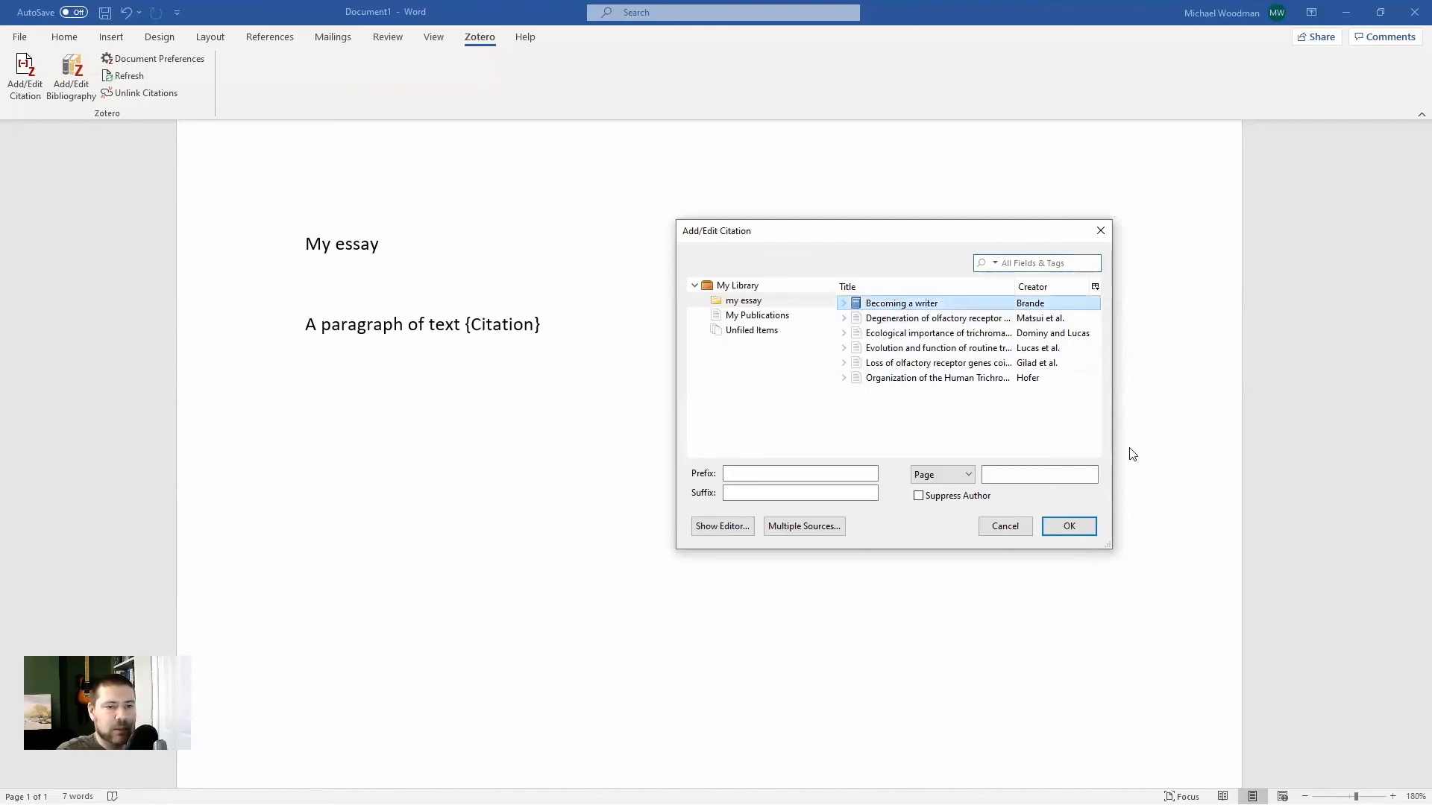
click(1070, 527)
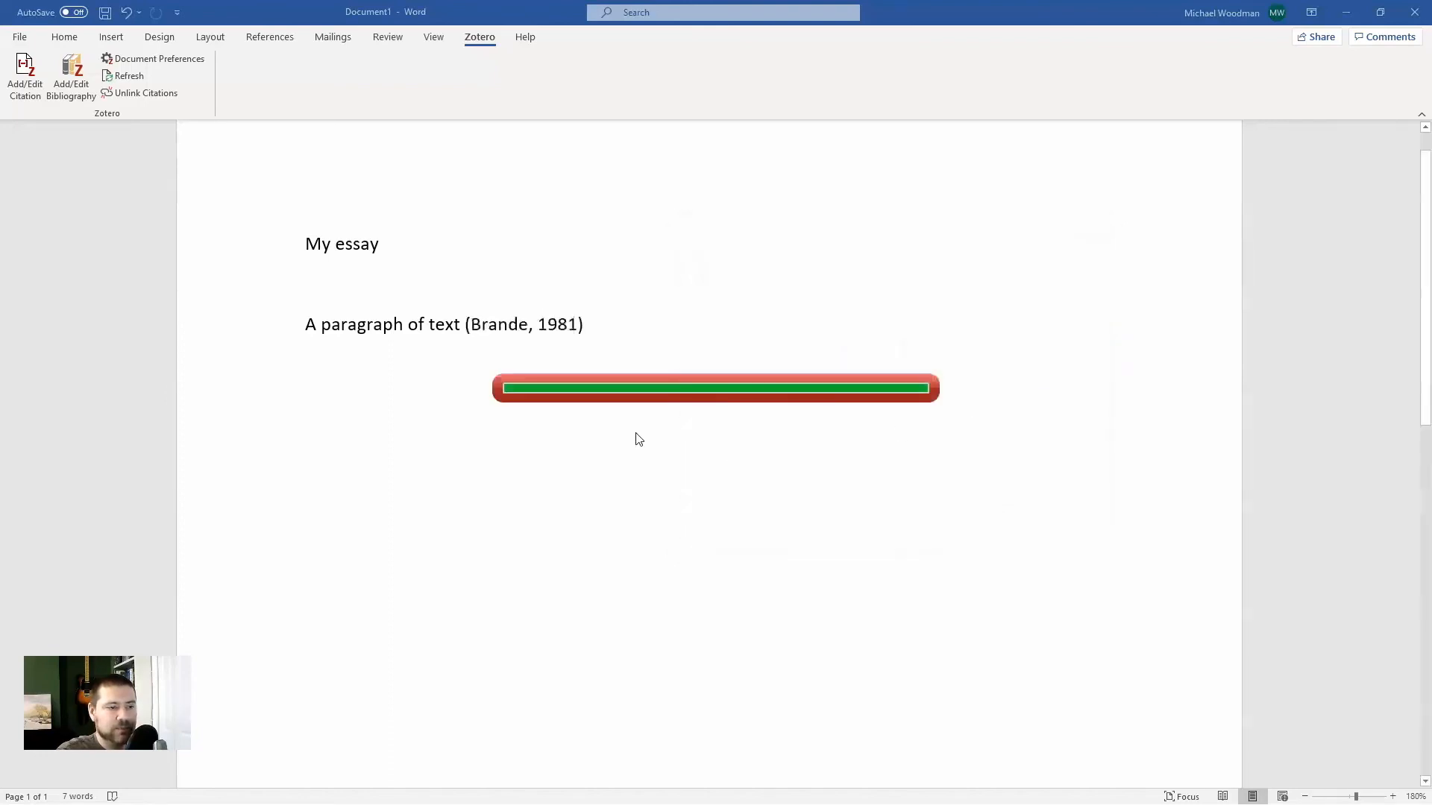
Step: Edit the existing Becoming a writer citation through Classic View's text editor, adding "fix it" after the year 1981
click(525, 323)
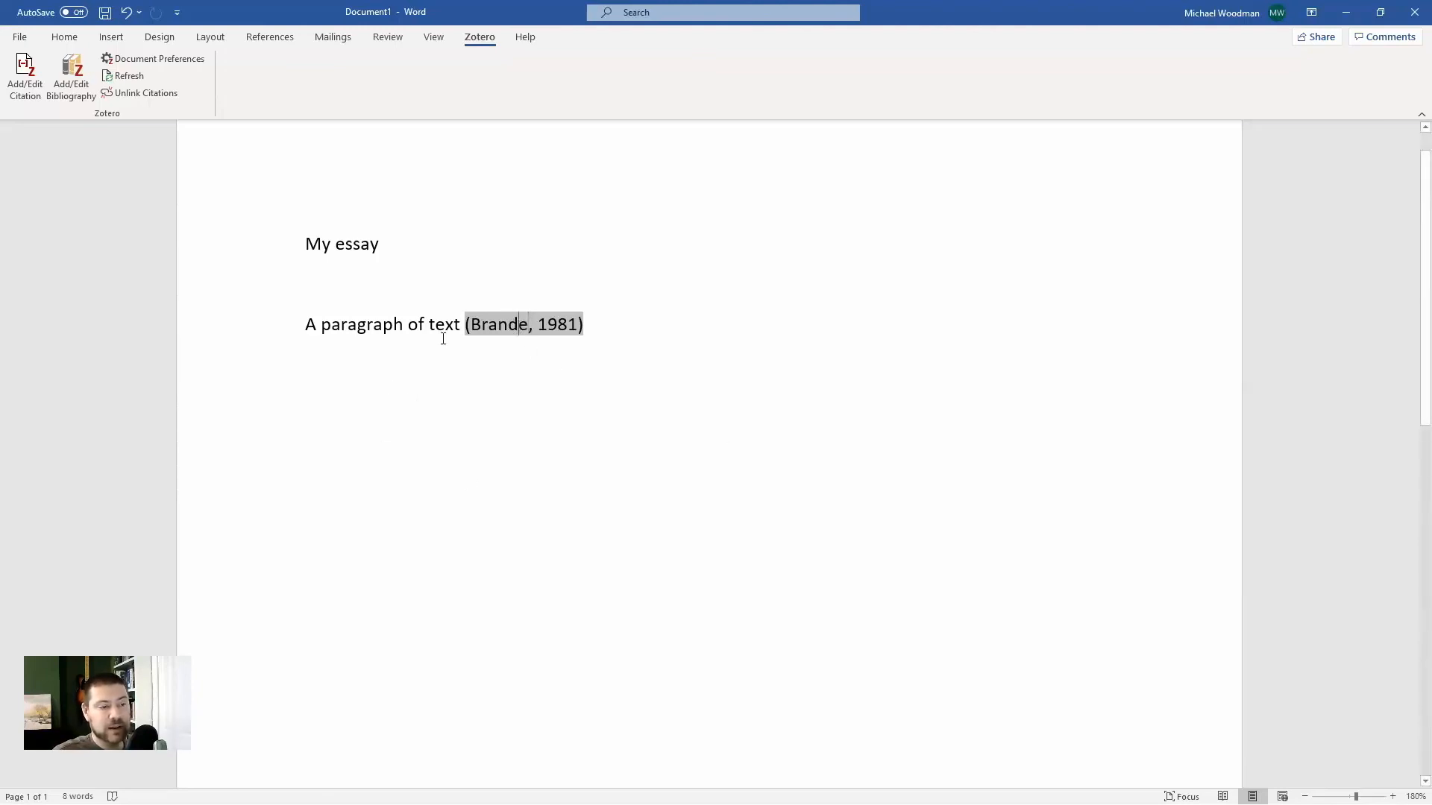
click(36, 91)
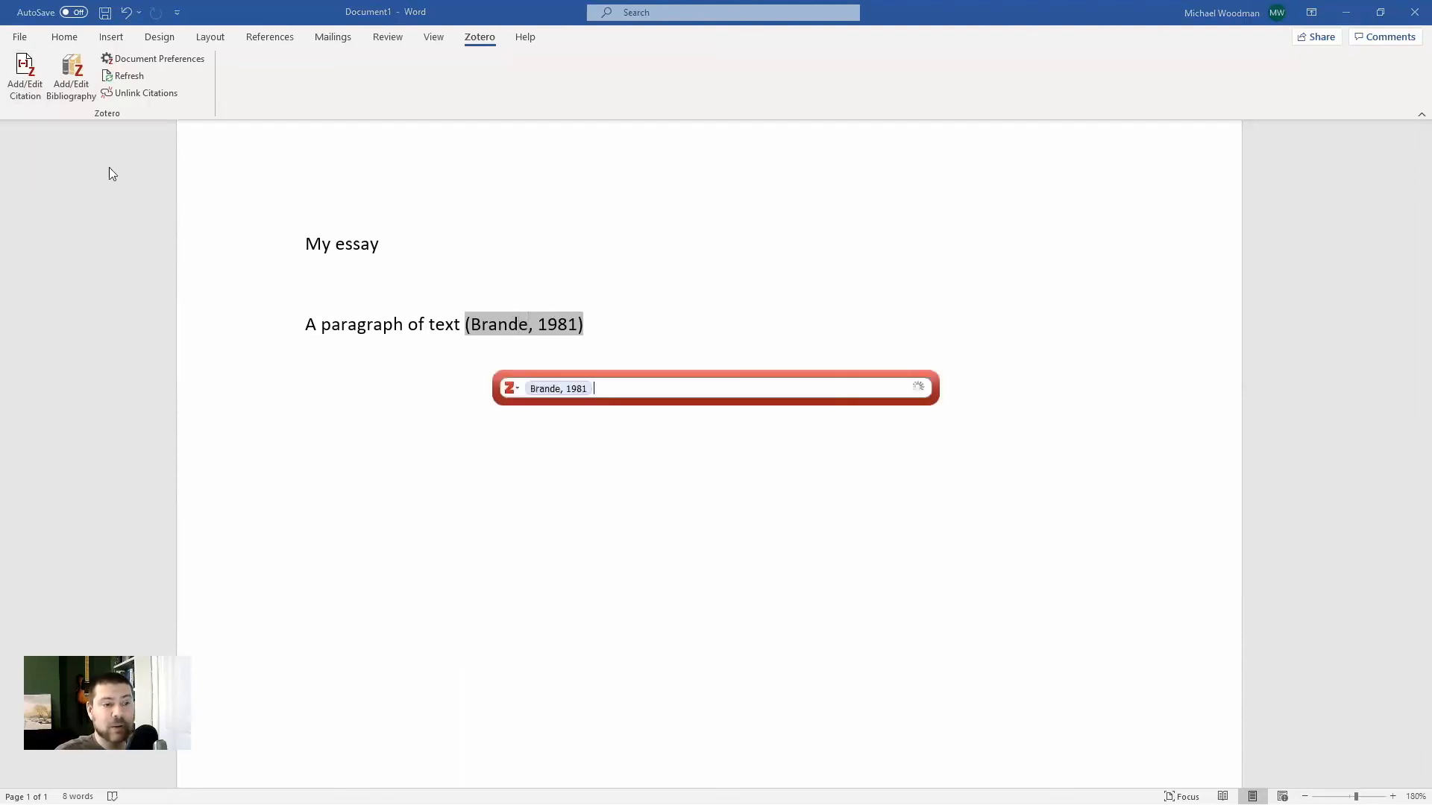
click(516, 388)
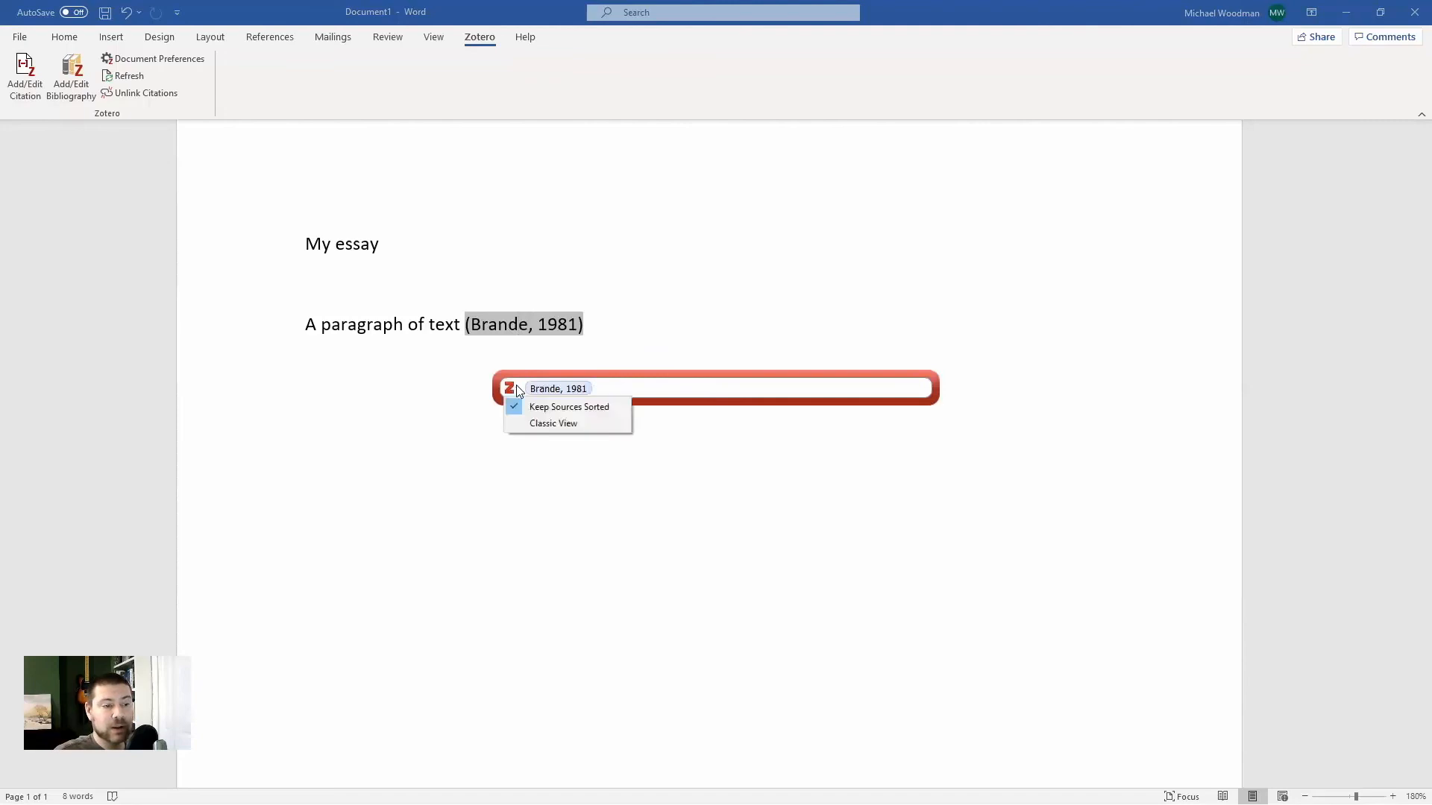
click(552, 424)
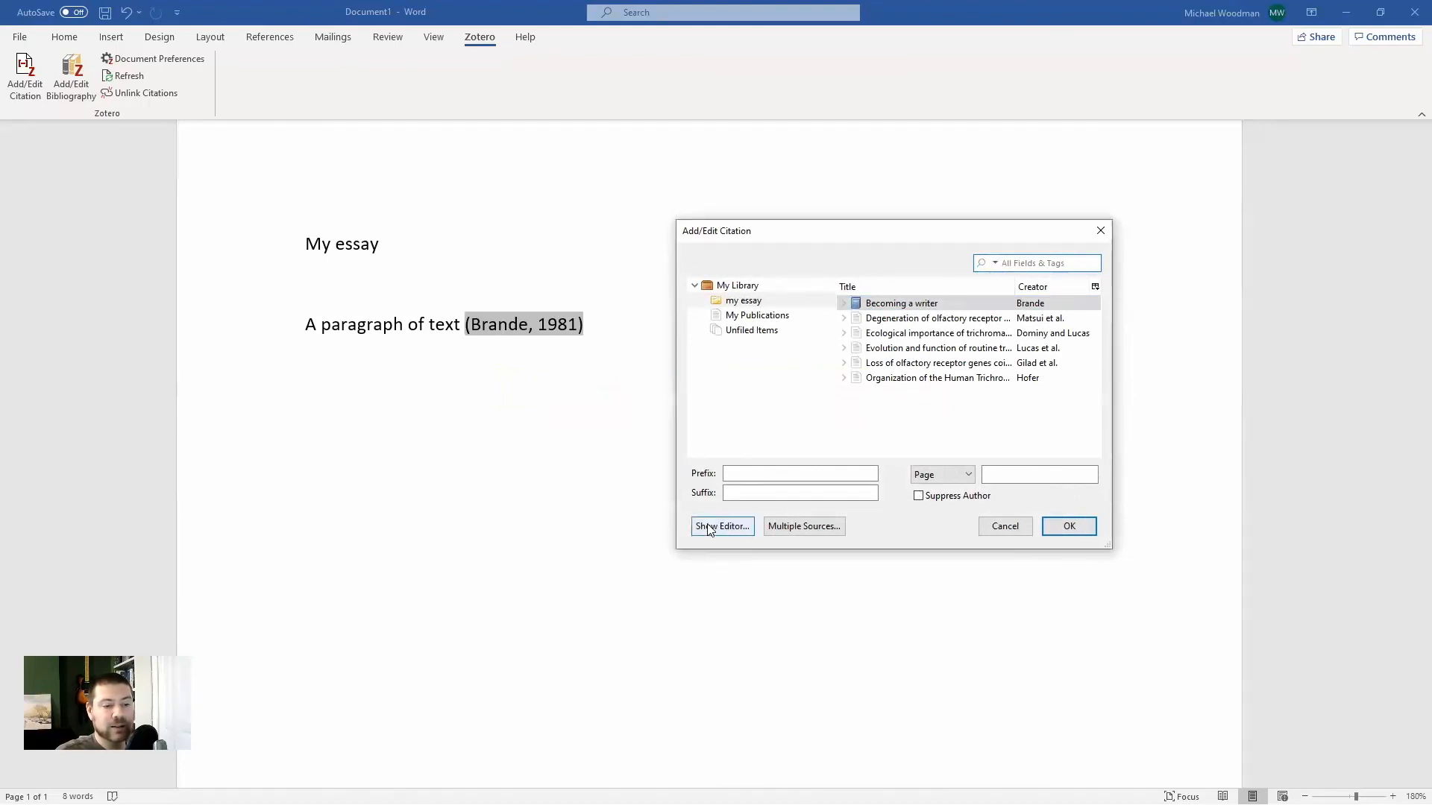
click(733, 532)
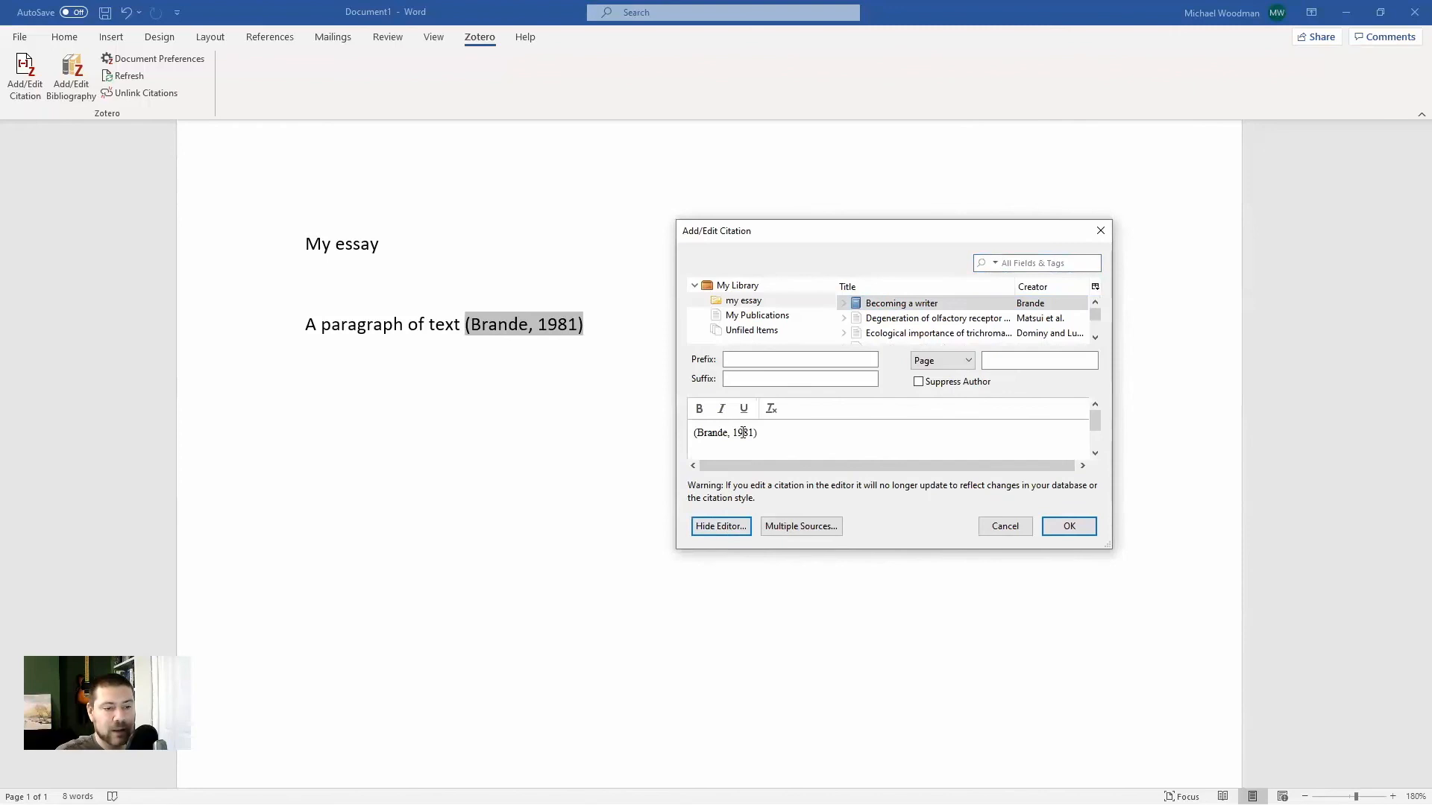
click(754, 434)
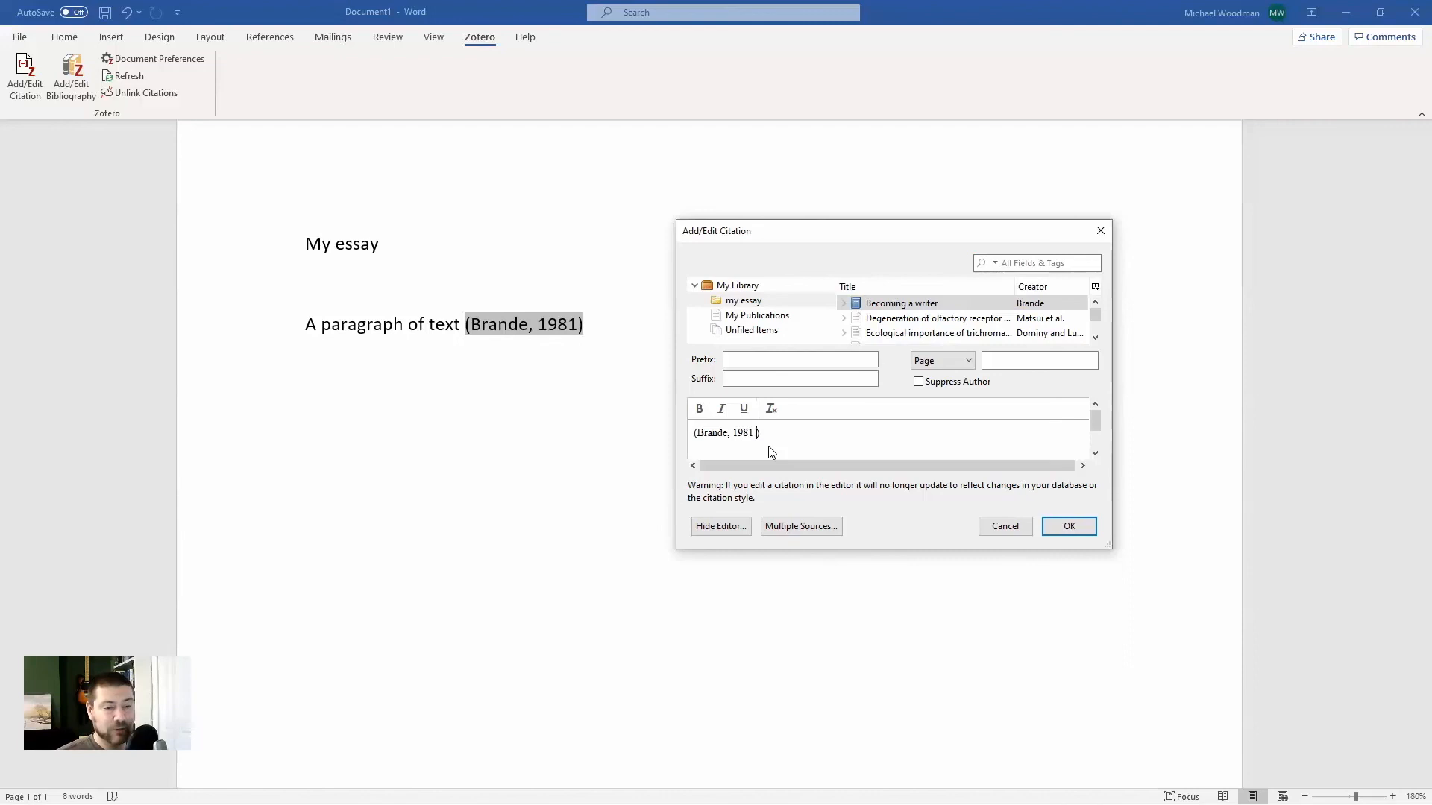
text(fix it)
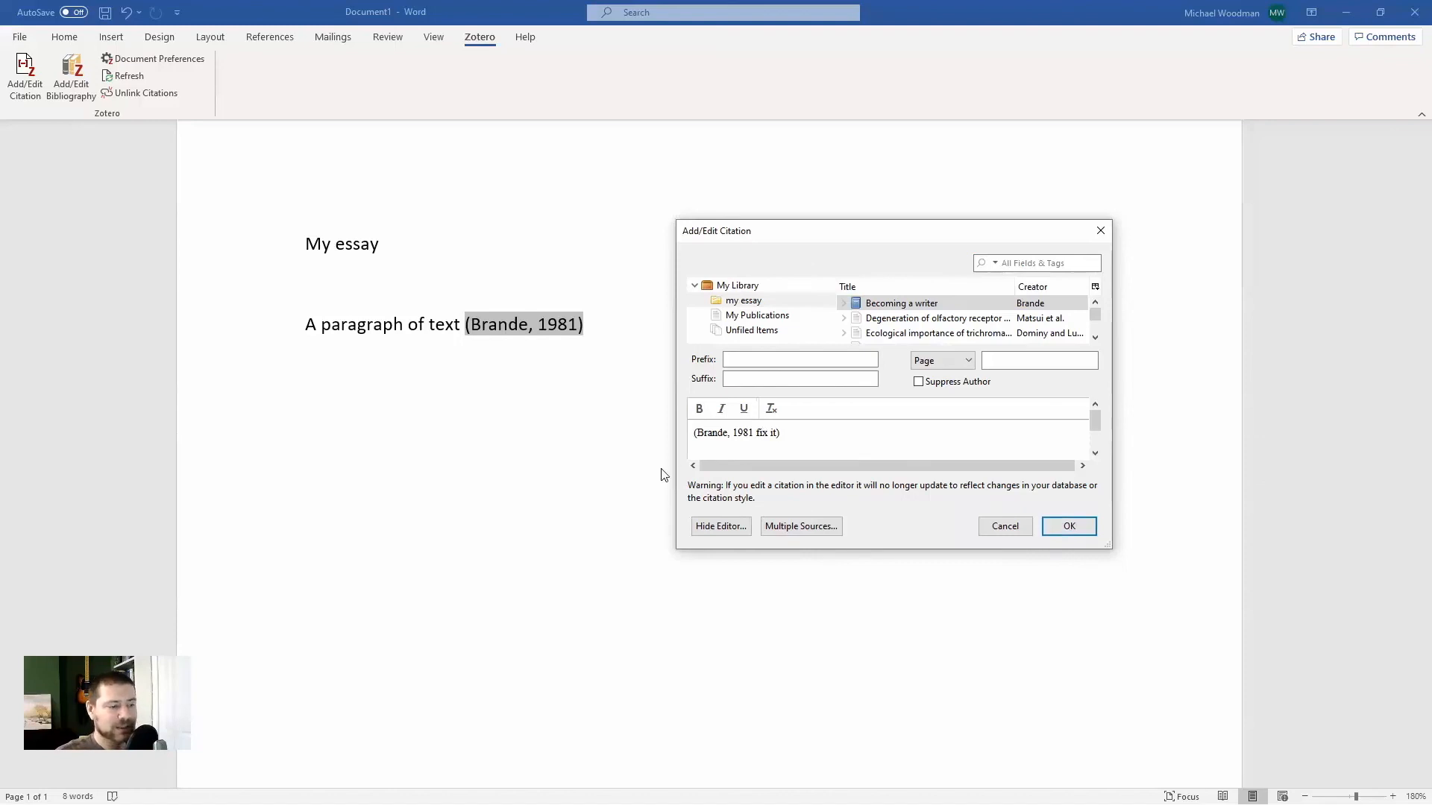
click(1088, 525)
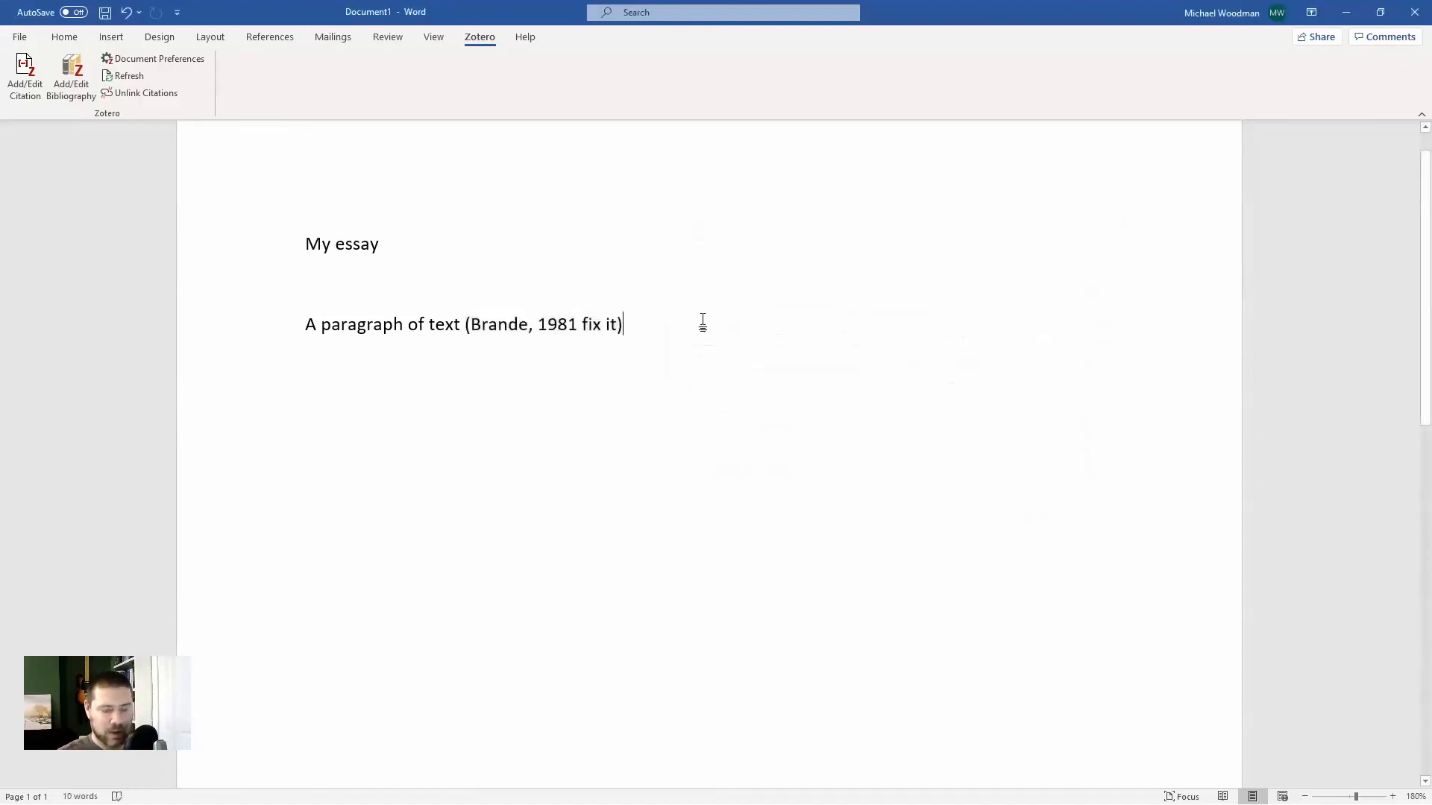
Step: Add the word "text" after the first citation, followed by a citation of Evolution and function of routine trichromatic vision in primates
text(text)
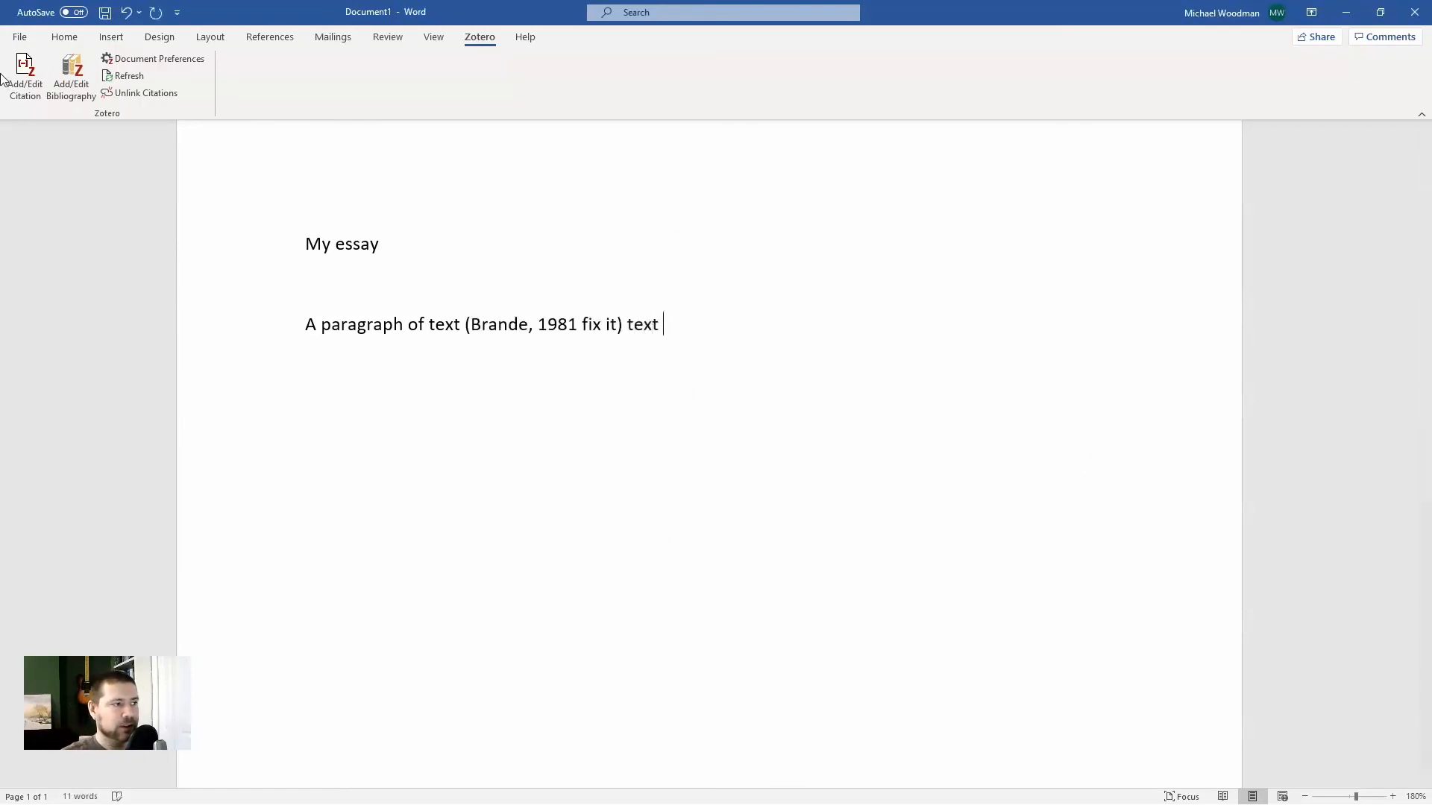
click(21, 75)
click(511, 386)
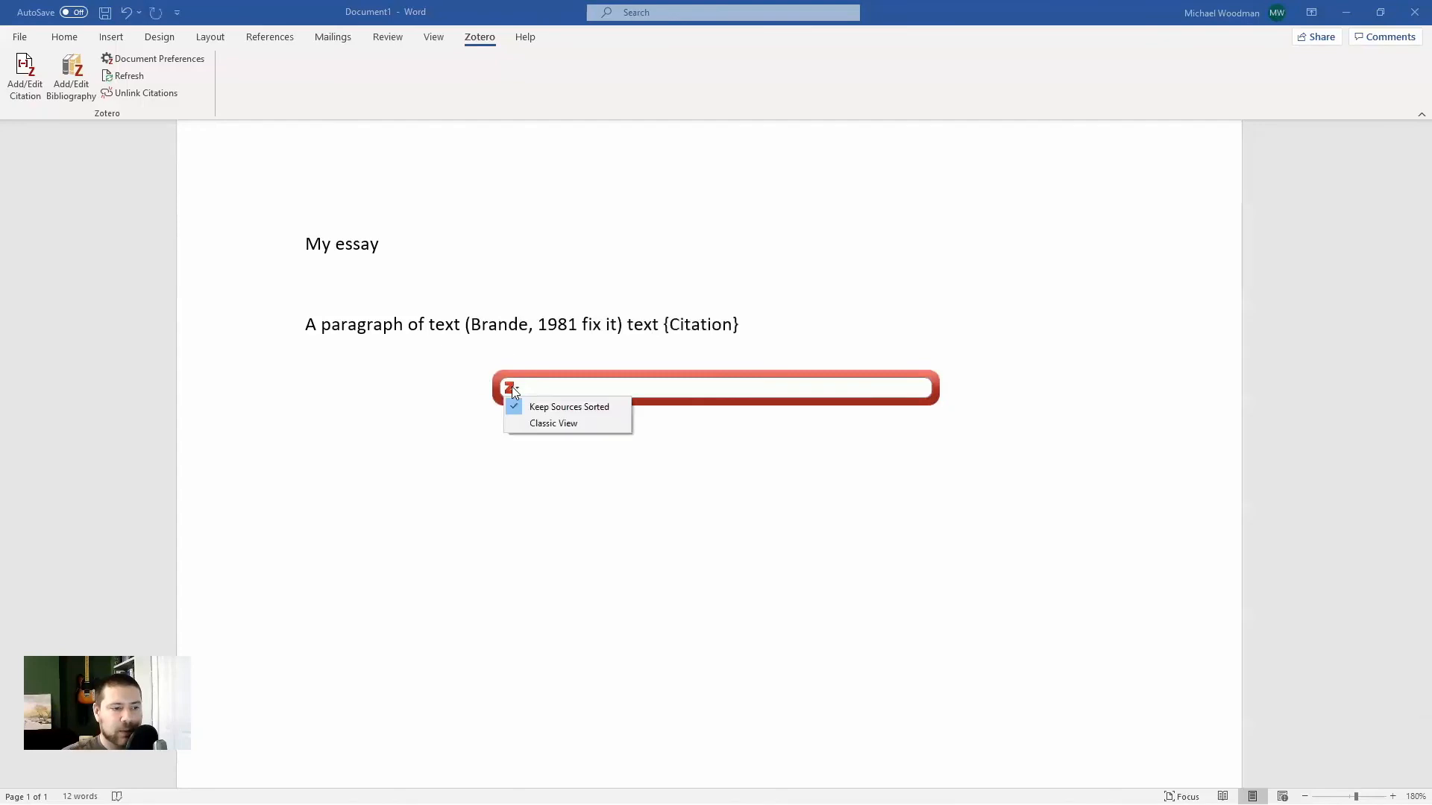
click(553, 423)
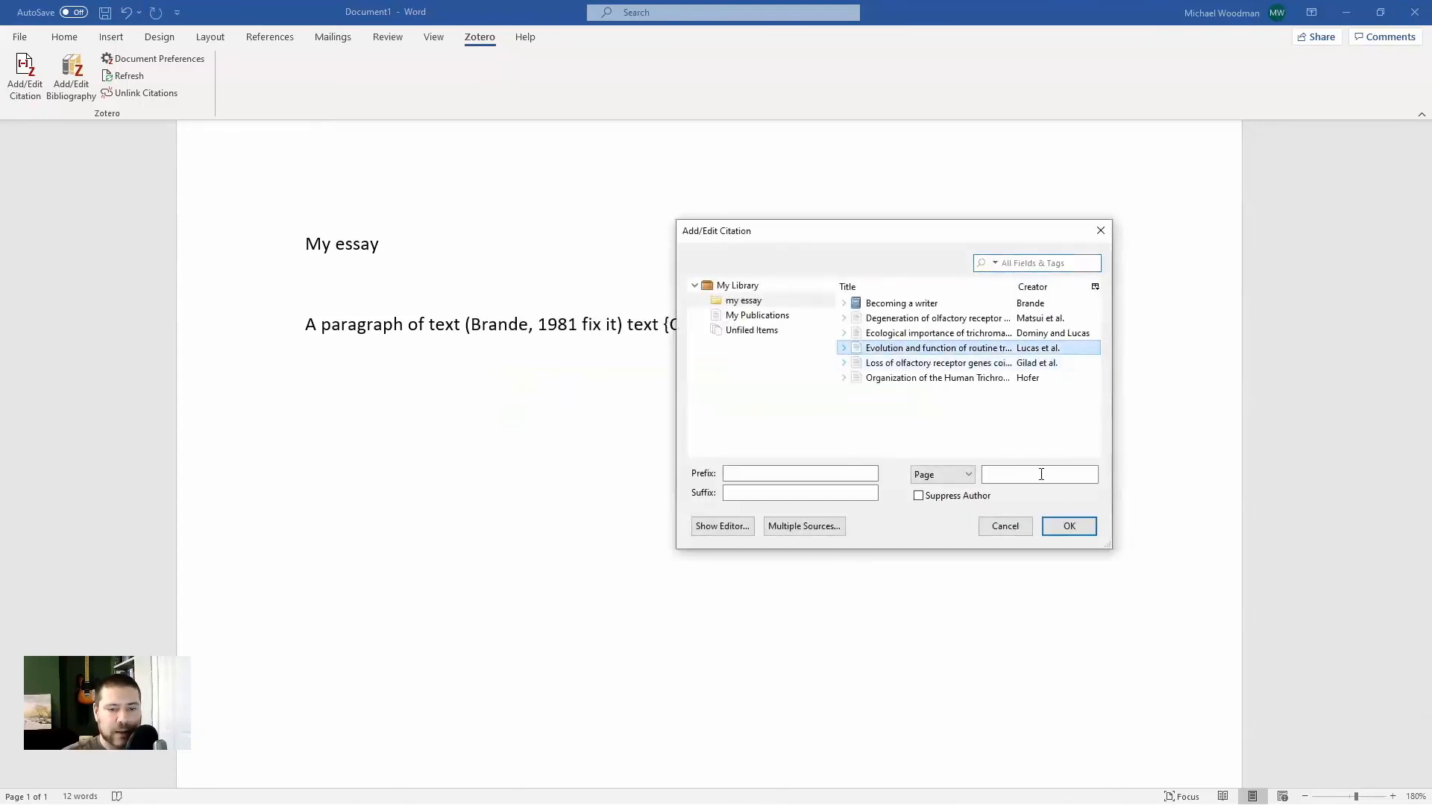
click(1075, 527)
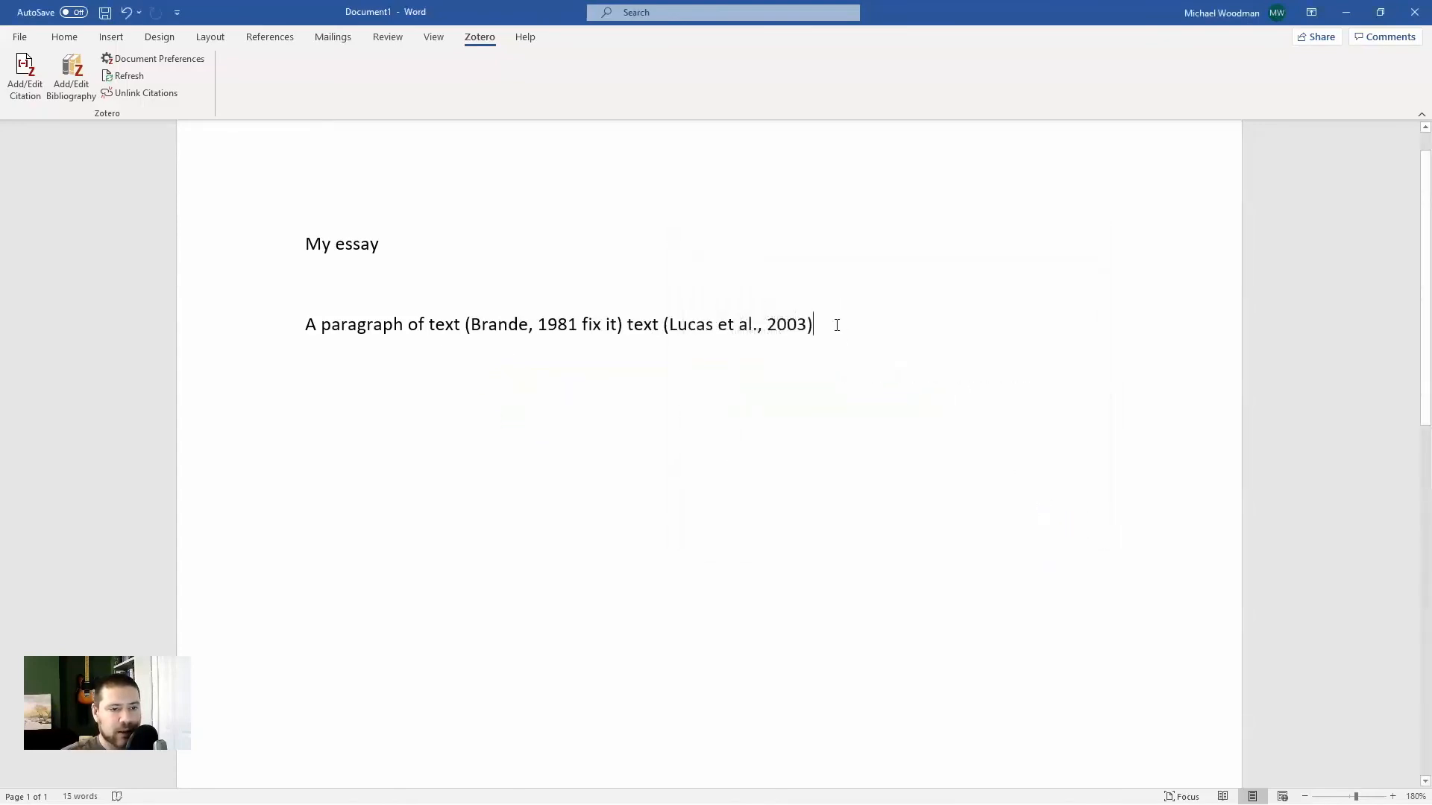
Step: Insert a Zotero bibliography on a new line below the paragraph
key(Return)
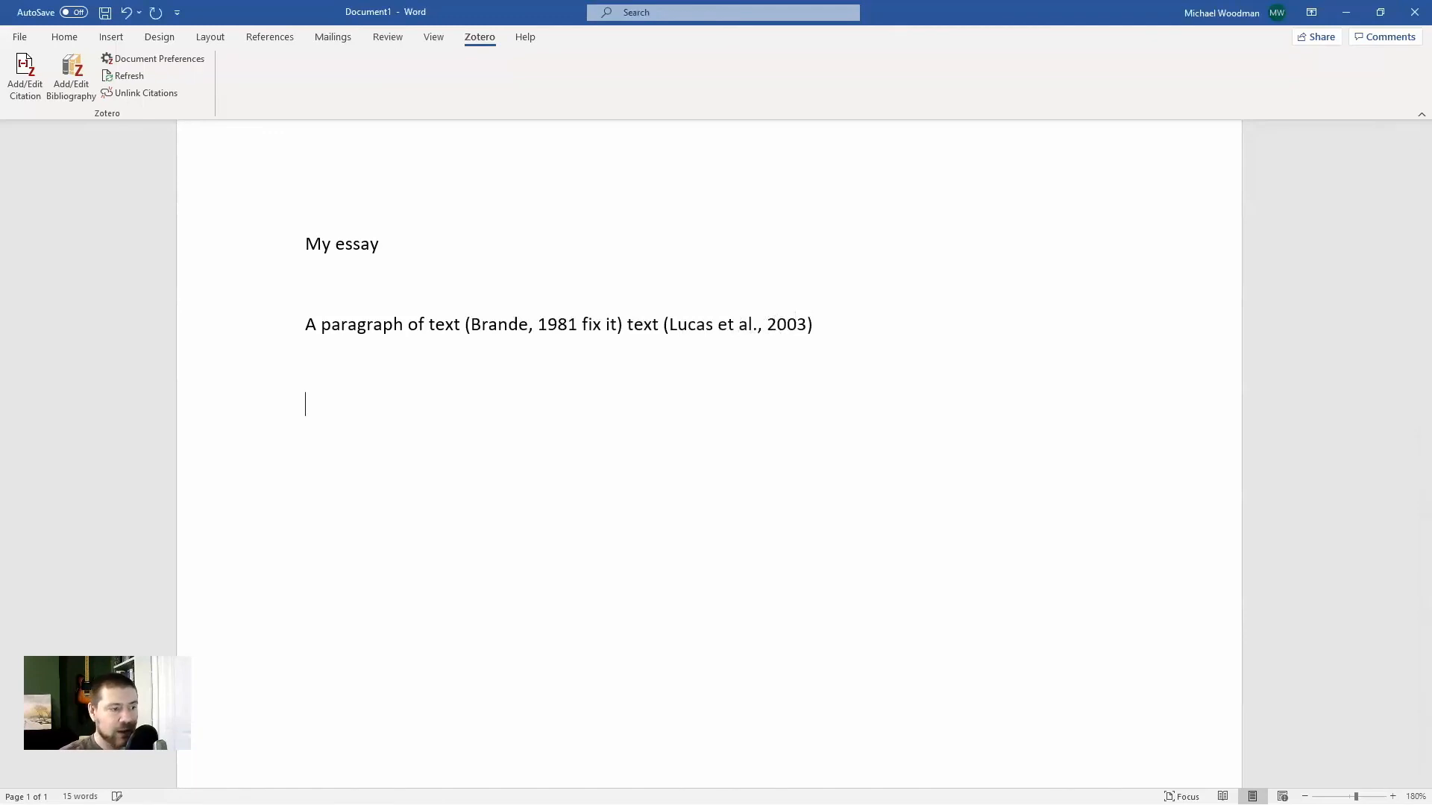
click(83, 96)
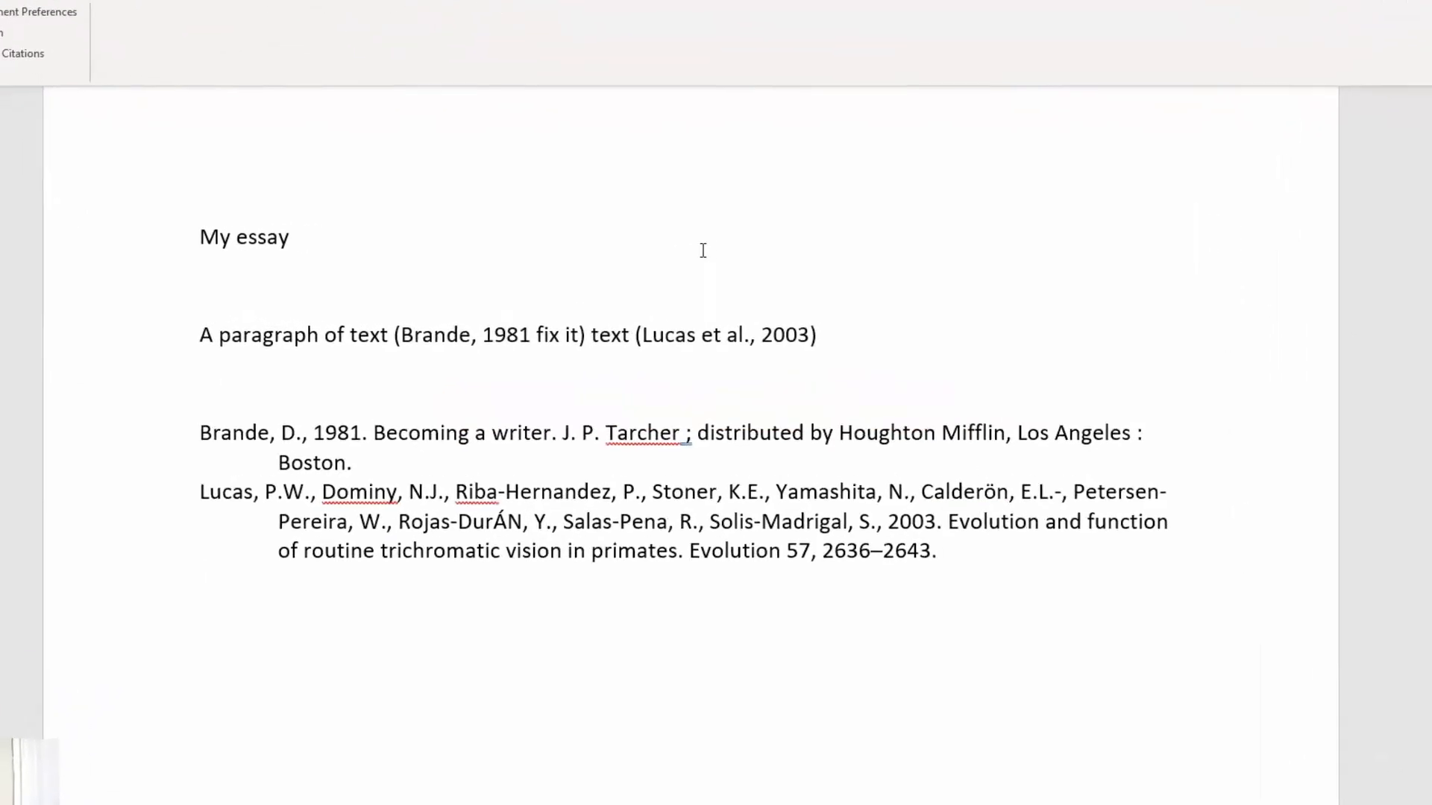